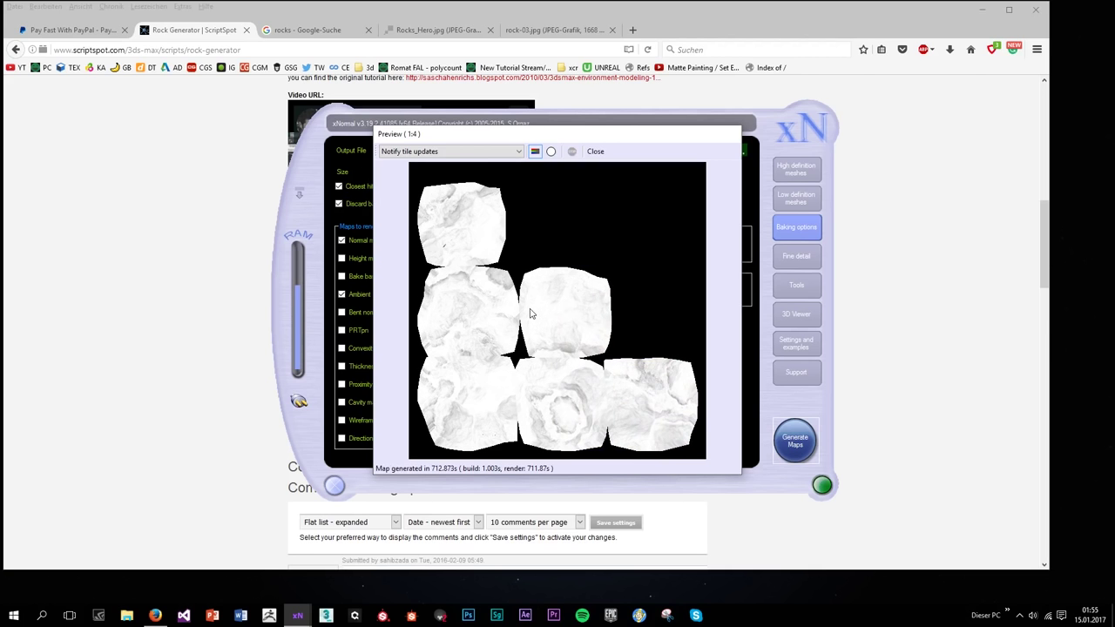
Close the bake preview and xNormal, and open the textures folder inside the quick folder in File Explorer
{"action": "left_click", "coordinate": [594, 152]}
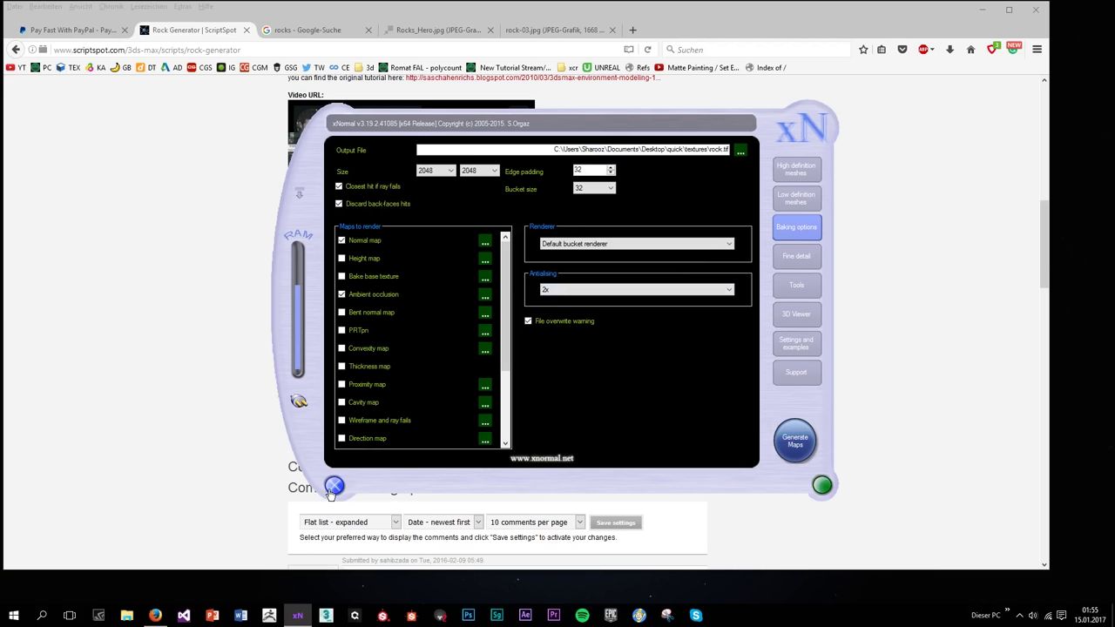
{"action": "left_click", "coordinate": [334, 489]}
{"action": "left_click", "coordinate": [128, 616]}
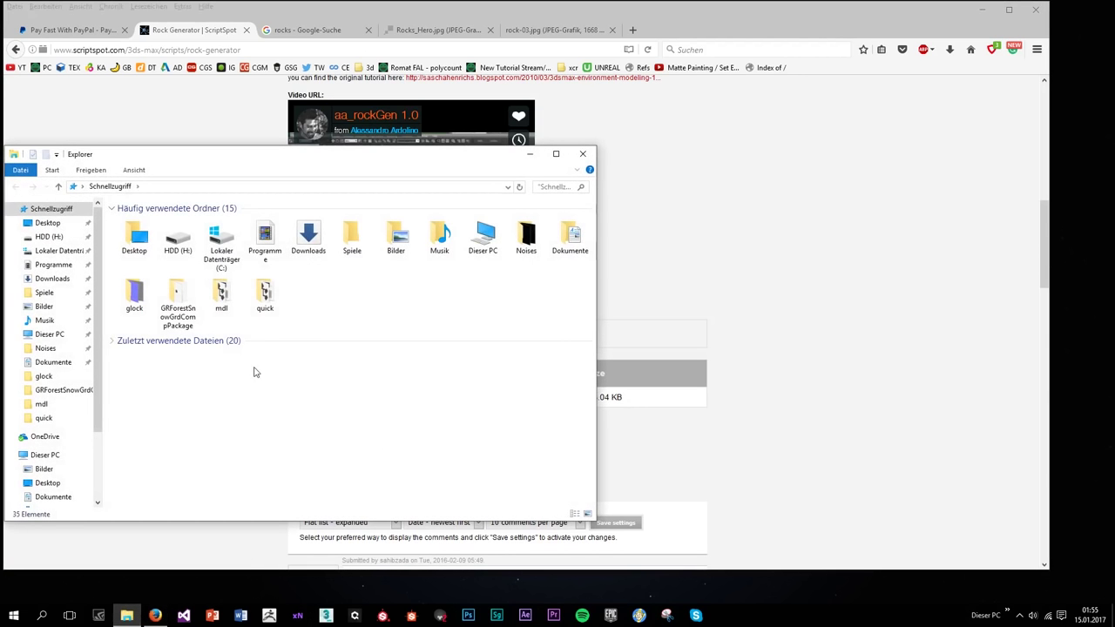
{"action": "double_click", "coordinate": [265, 295]}
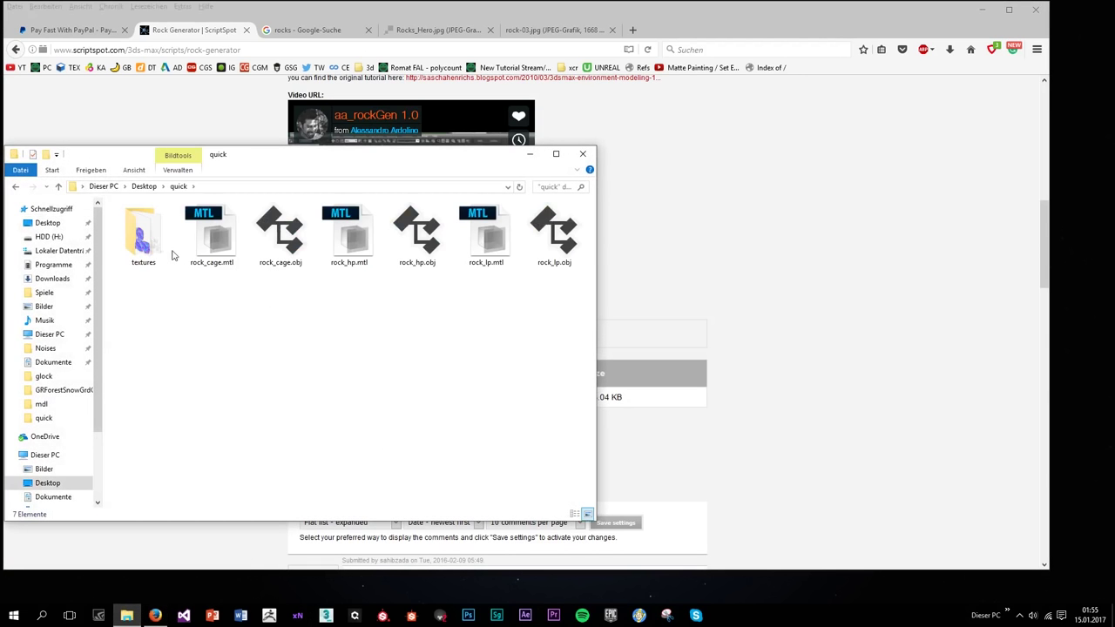
{"action": "left_click_drag", "start_coordinate": [326, 159], "coordinate": [260, 188]}
{"action": "double_click", "coordinate": [94, 263]}
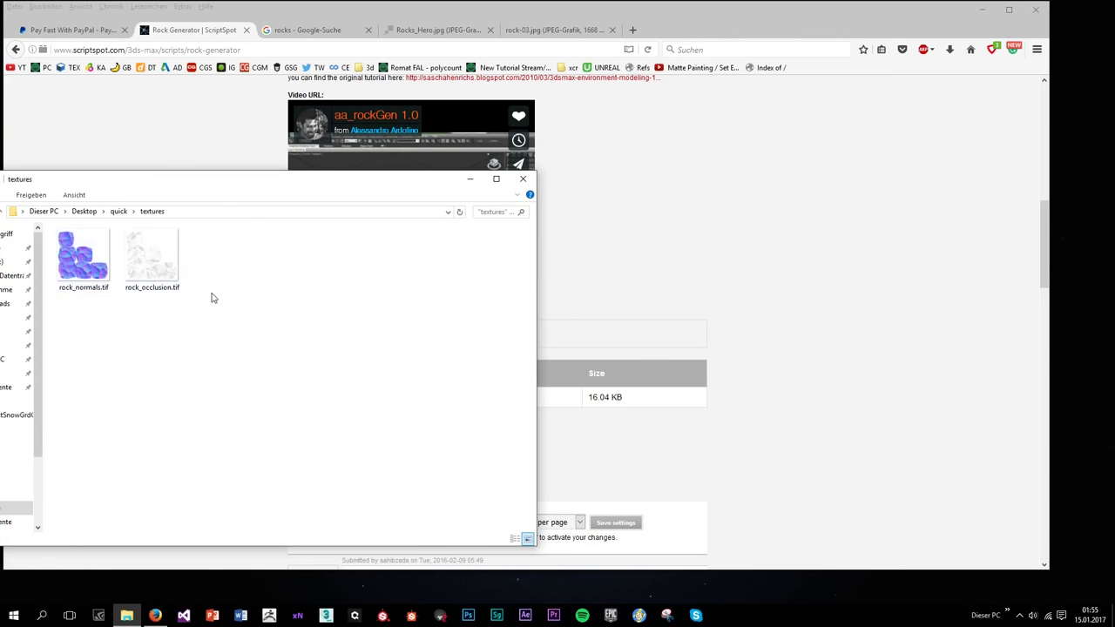
Open the baked rock_normals.tif and inspect the upper rock faces of the normal map up close
{"action": "double_click", "coordinate": [96, 277]}
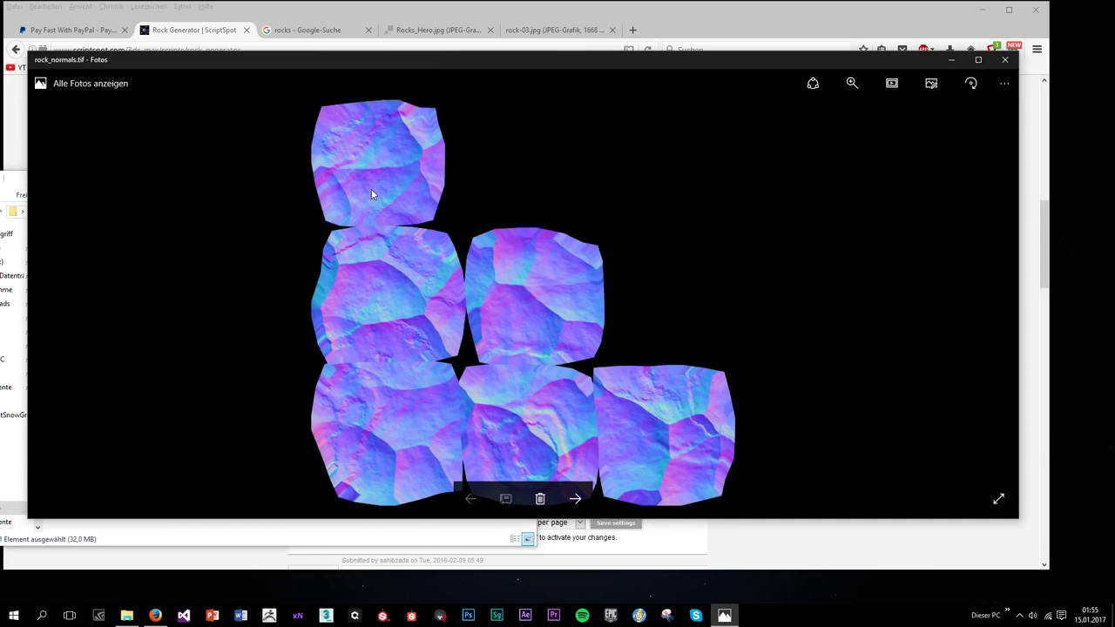
{"action": "double_click", "coordinate": [372, 194]}
{"action": "left_click_drag", "start_coordinate": [372, 195], "coordinate": [402, 338]}
{"action": "left_click_drag", "start_coordinate": [322, 368], "coordinate": [328, 207]}
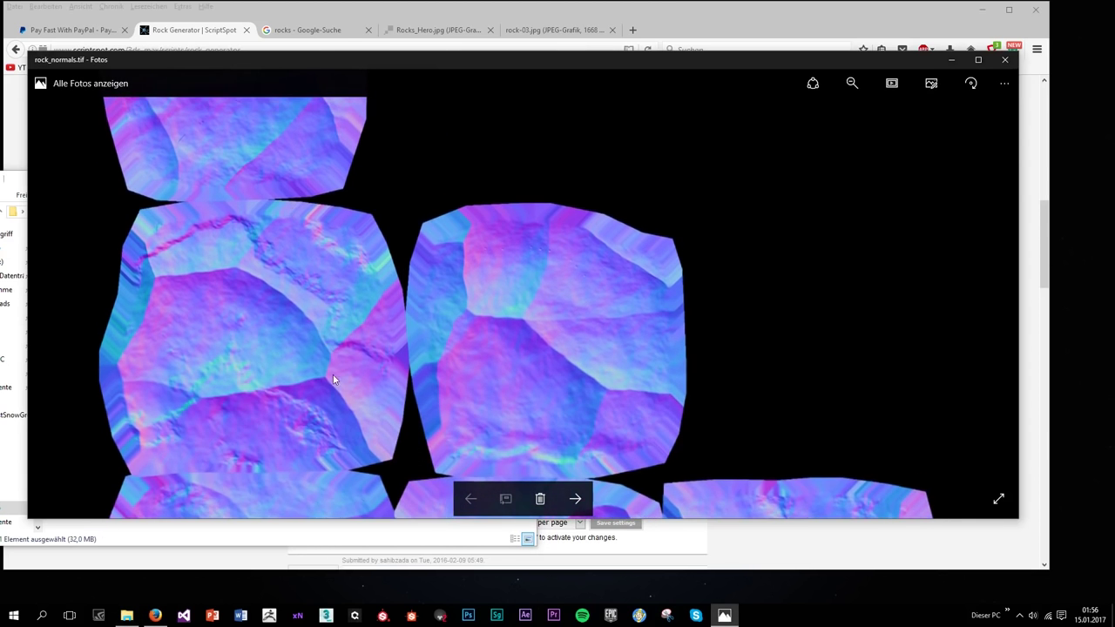
{"action": "scroll", "coordinate": [340, 249], "scroll_direction": "down", "scroll_amount": 3}
Show rock_occlusion.tif and inspect the baked ambient occlusion on the upper and middle rock faces
{"action": "left_click", "coordinate": [575, 498]}
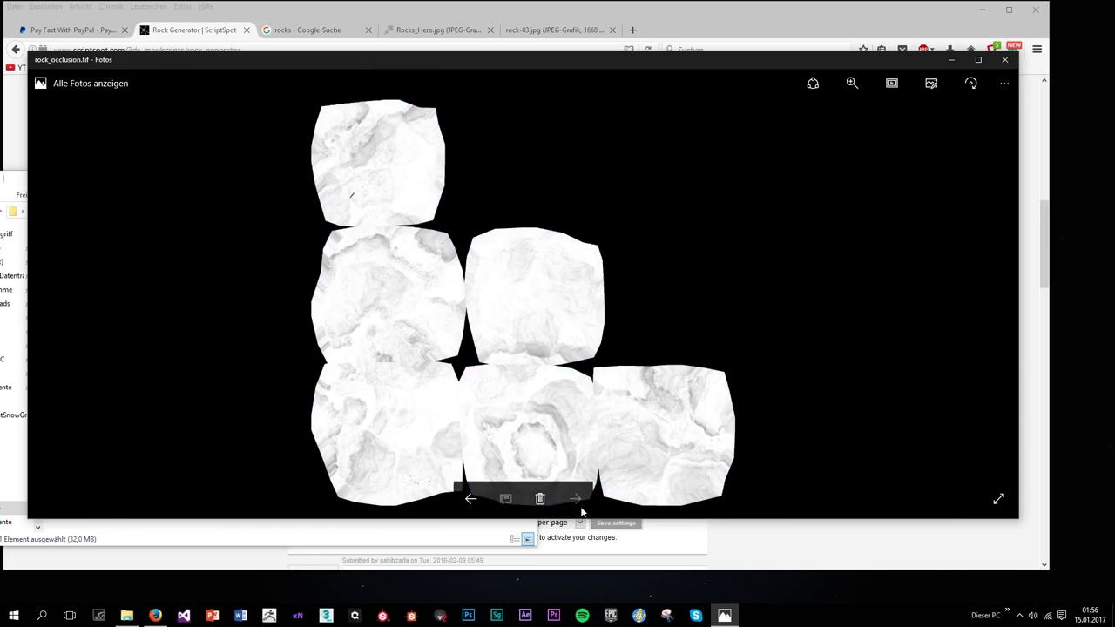
{"action": "scroll", "coordinate": [387, 269], "scroll_direction": "up", "scroll_amount": 2}
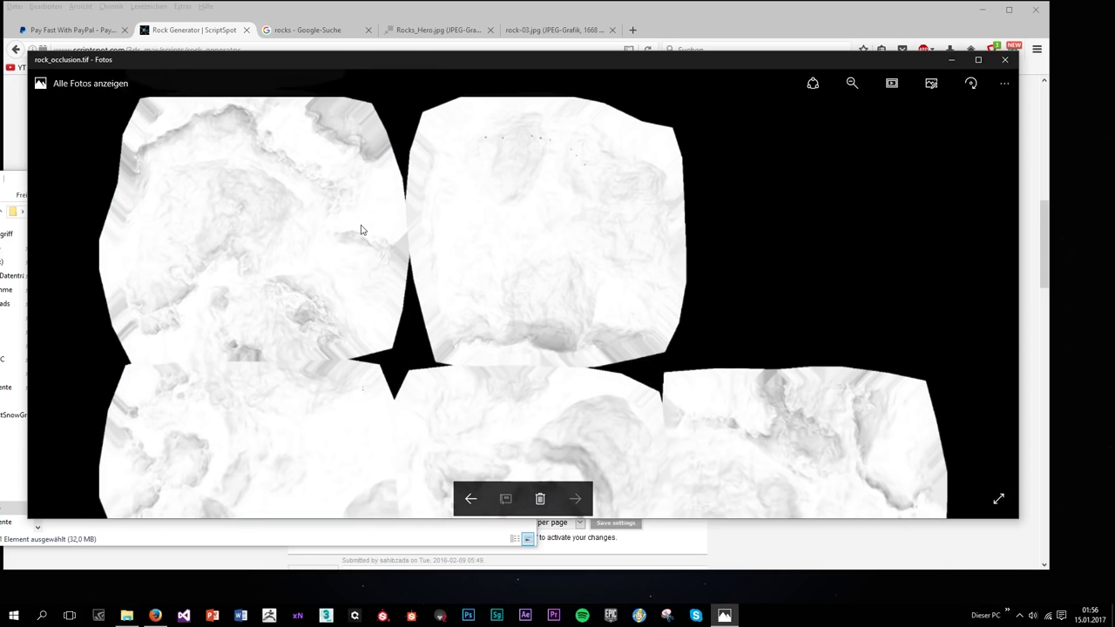
{"action": "left_click_drag", "start_coordinate": [362, 230], "coordinate": [405, 461]}
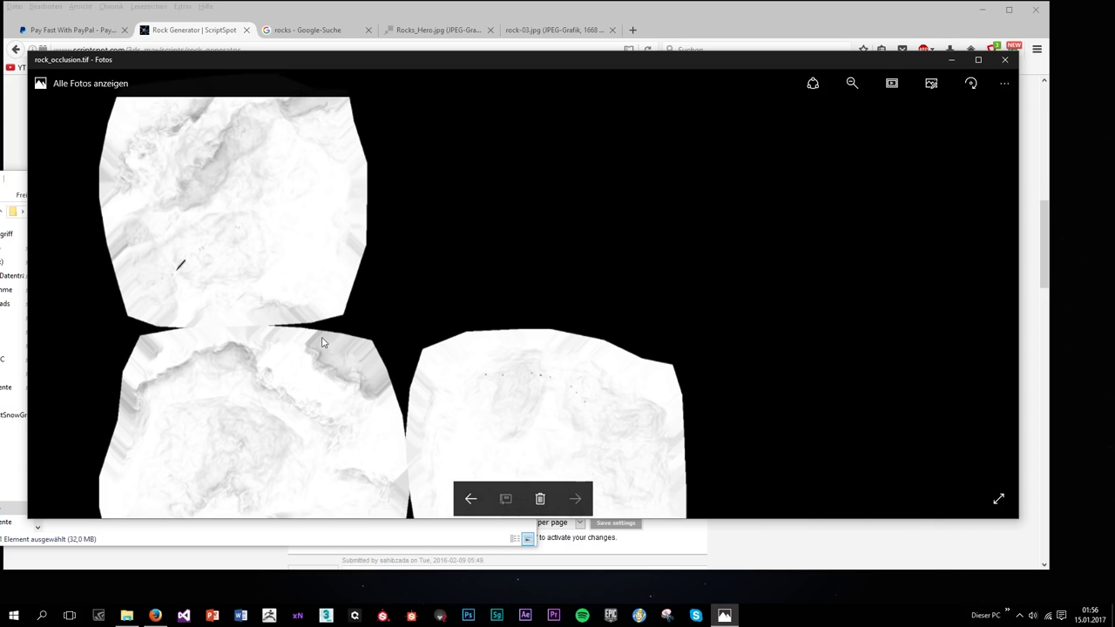
{"action": "left_click_drag", "start_coordinate": [322, 389], "coordinate": [344, 212]}
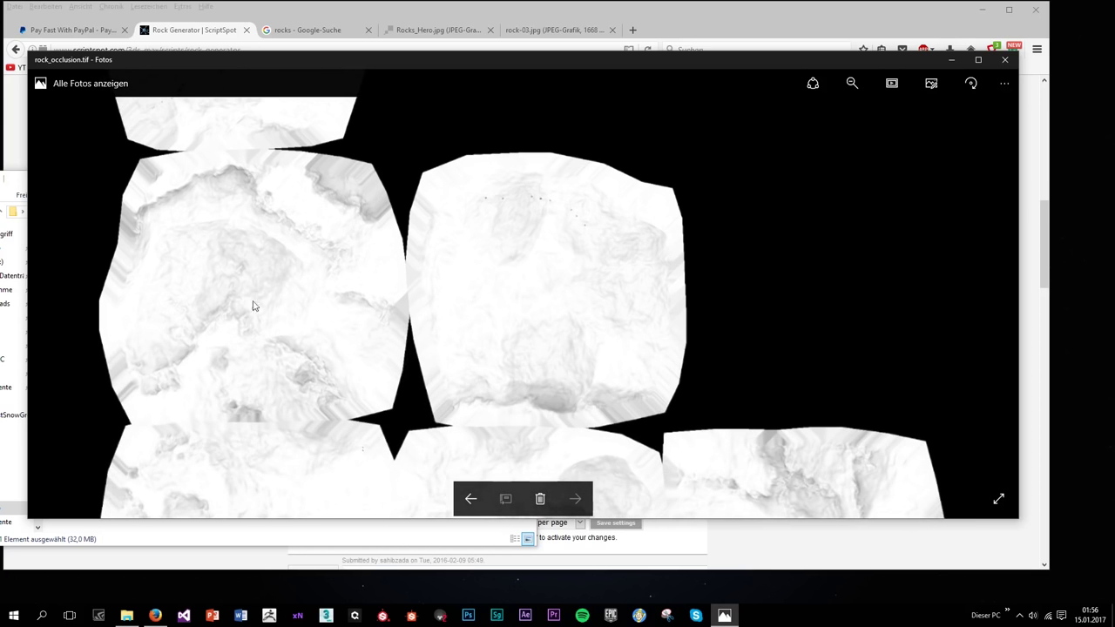
Return to rock_normals.tif, examine the surface detail on the middle and lower rock faces, and close the image viewer
{"action": "left_click", "coordinate": [471, 499]}
{"action": "double_click", "coordinate": [381, 273]}
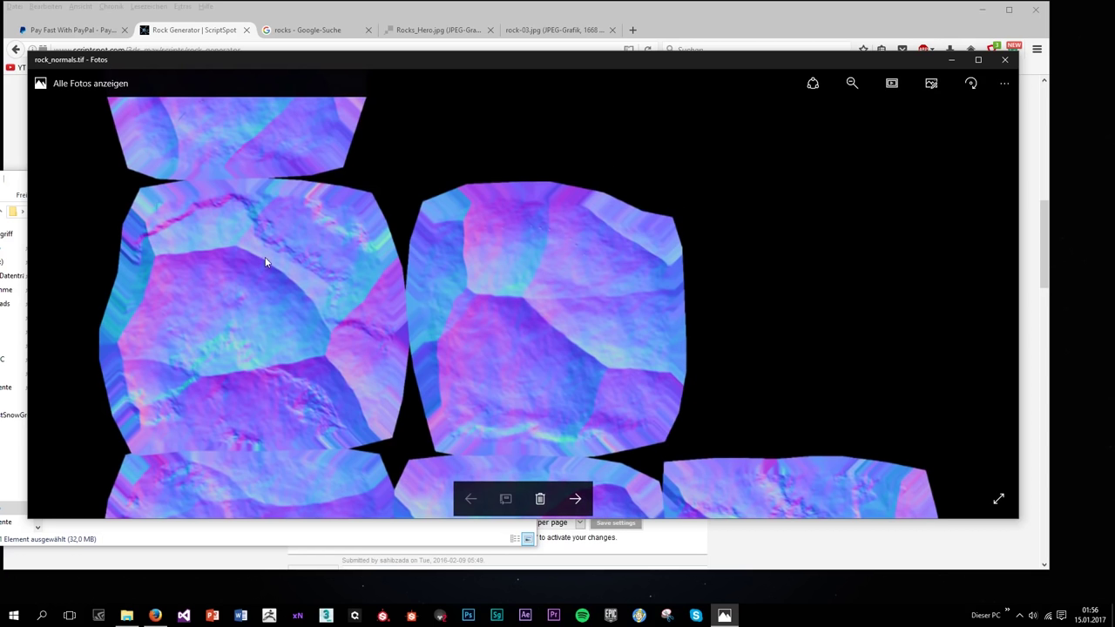
{"action": "left_click_drag", "start_coordinate": [504, 342], "coordinate": [515, 162]}
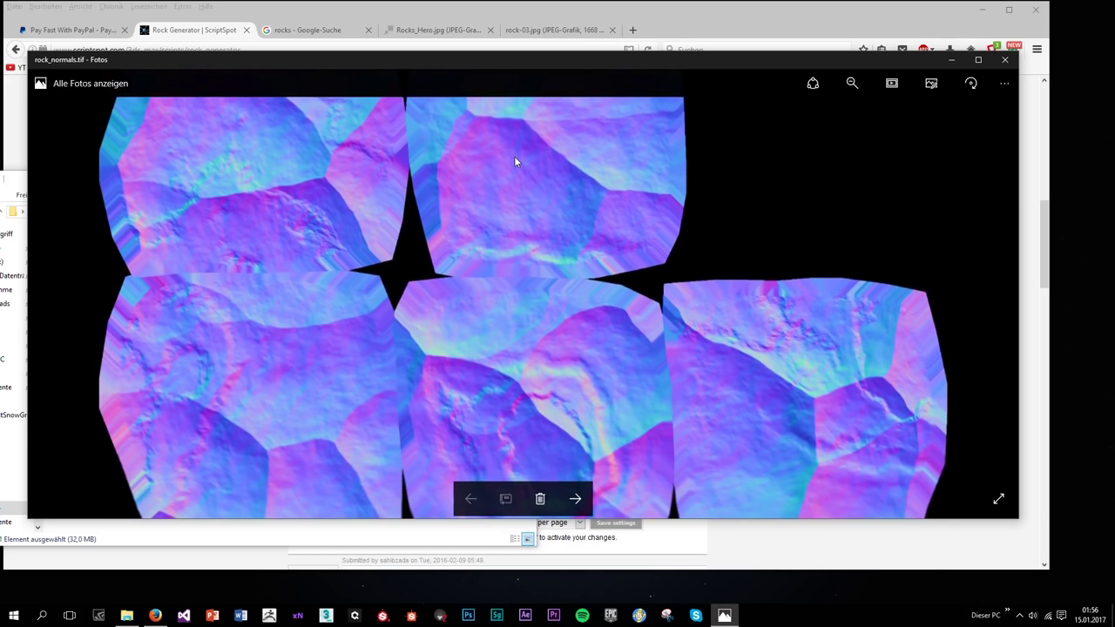
{"action": "left_click_drag", "start_coordinate": [643, 435], "coordinate": [623, 301]}
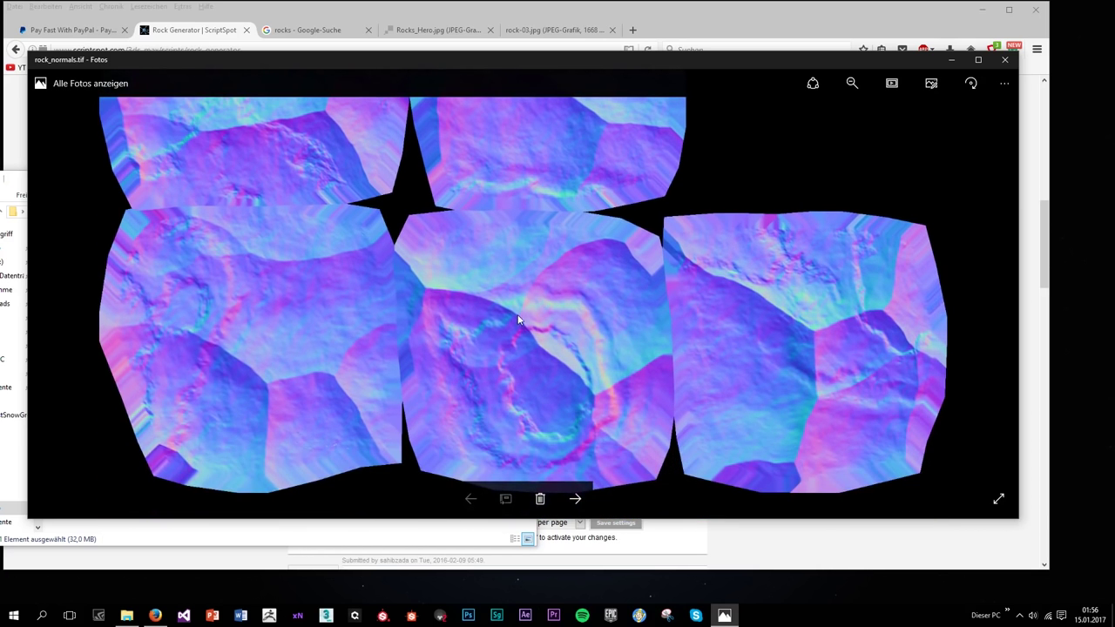
{"action": "left_click_drag", "start_coordinate": [496, 222], "coordinate": [546, 390]}
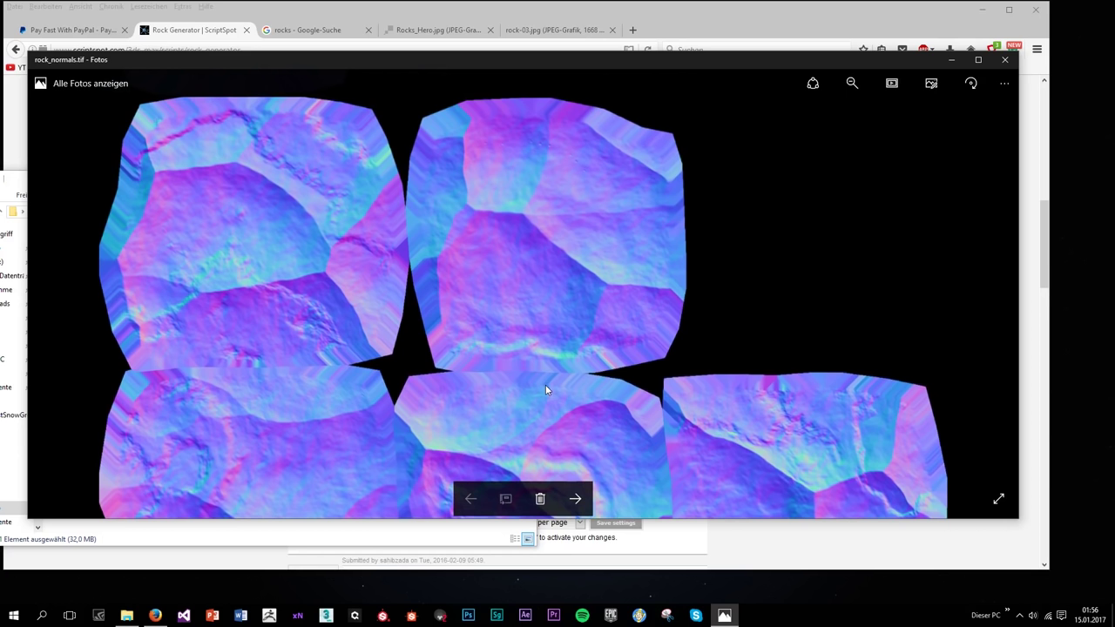
{"action": "left_click_drag", "start_coordinate": [546, 389], "coordinate": [525, 299]}
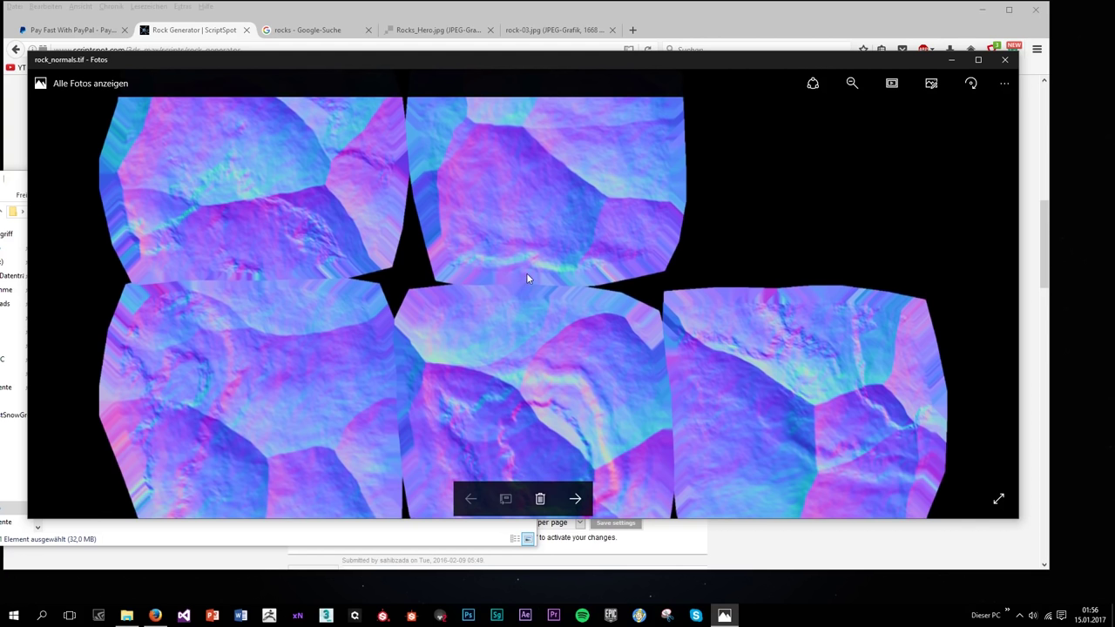
{"action": "left_click", "coordinate": [1004, 61]}
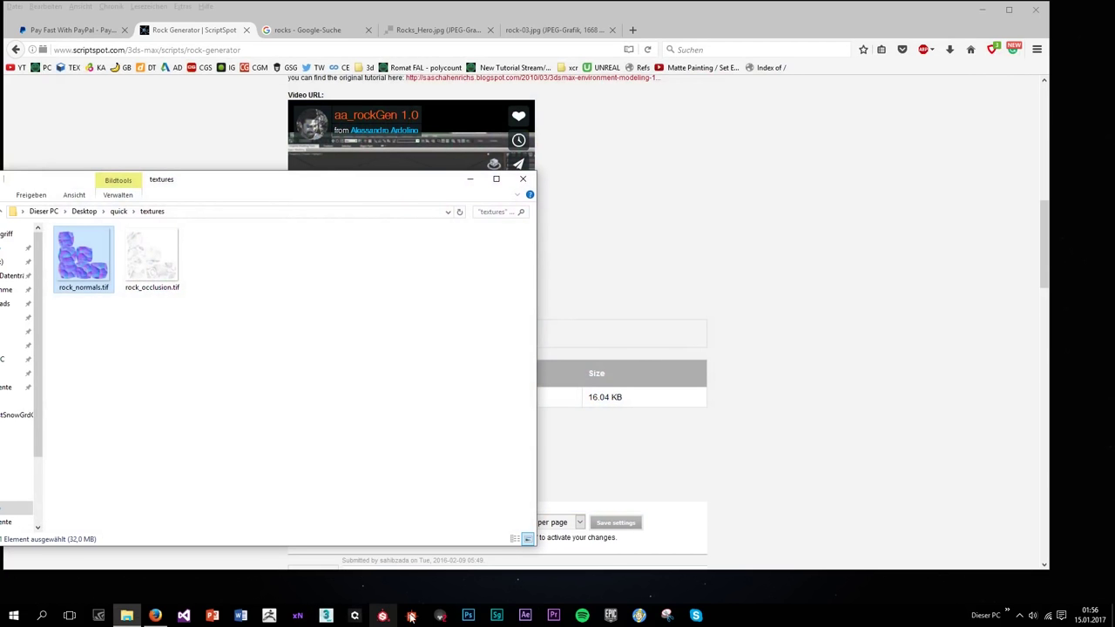
Switch to Marmoset Toolbag, import the low-poly model rock_lp.obj and select the rock mesh
{"action": "left_click", "coordinate": [442, 616]}
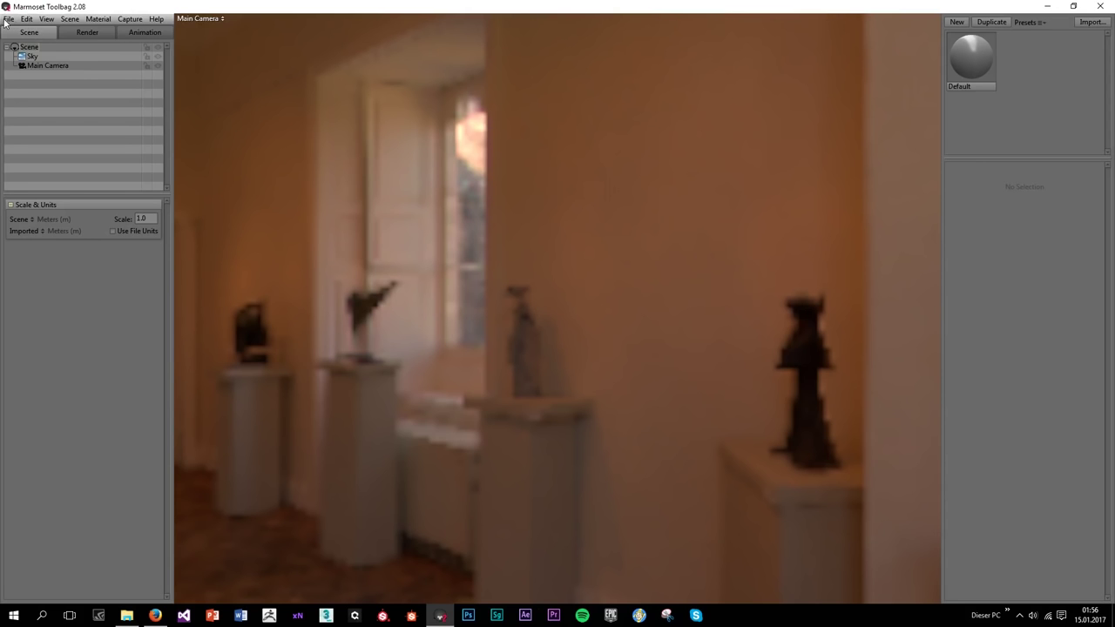
{"action": "left_click", "coordinate": [7, 19]}
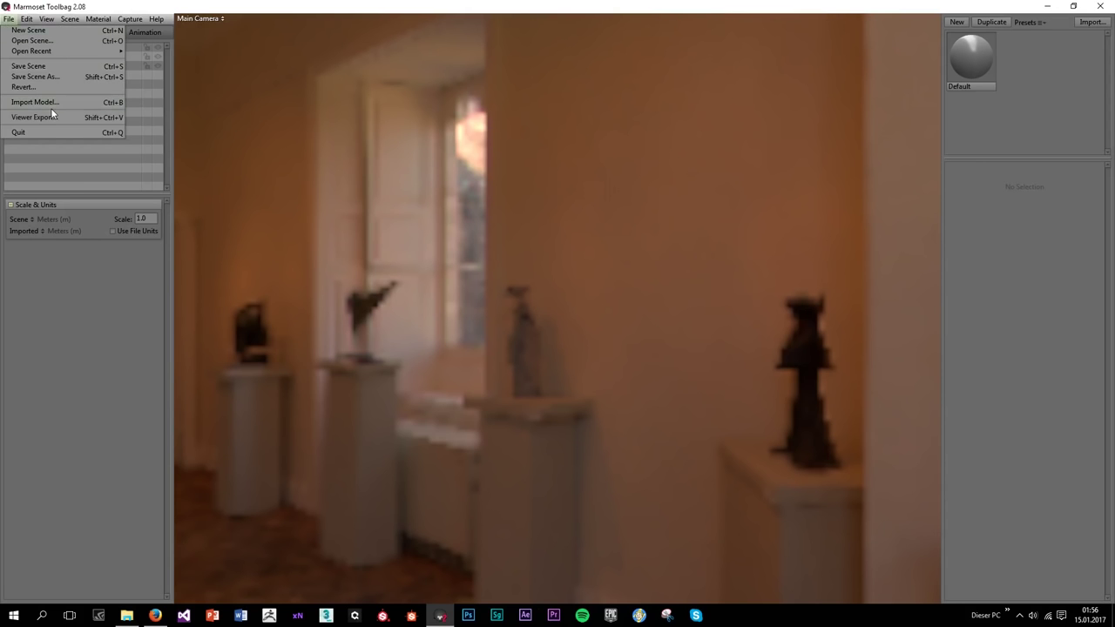
{"action": "left_click", "coordinate": [52, 107]}
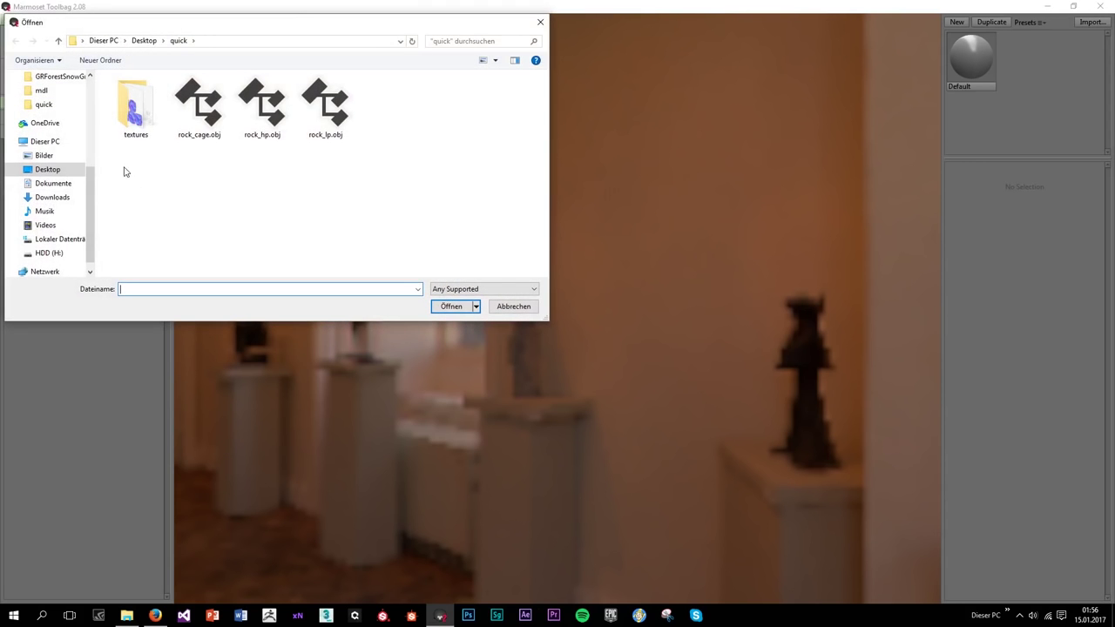
{"action": "double_click", "coordinate": [328, 134]}
{"action": "left_click", "coordinate": [568, 315]}
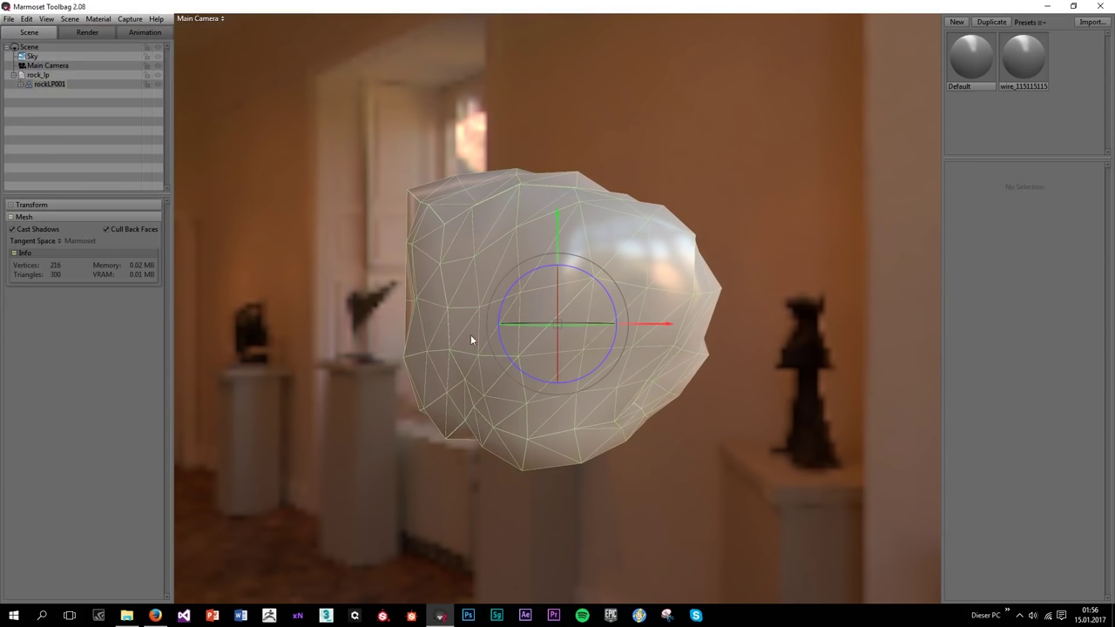
Load rock_normals.tif as the Default material's normal map and apply that material to the rock
{"action": "left_click_drag", "start_coordinate": [438, 323], "coordinate": [659, 388], "text": "alt"}
{"action": "left_click", "coordinate": [972, 73]}
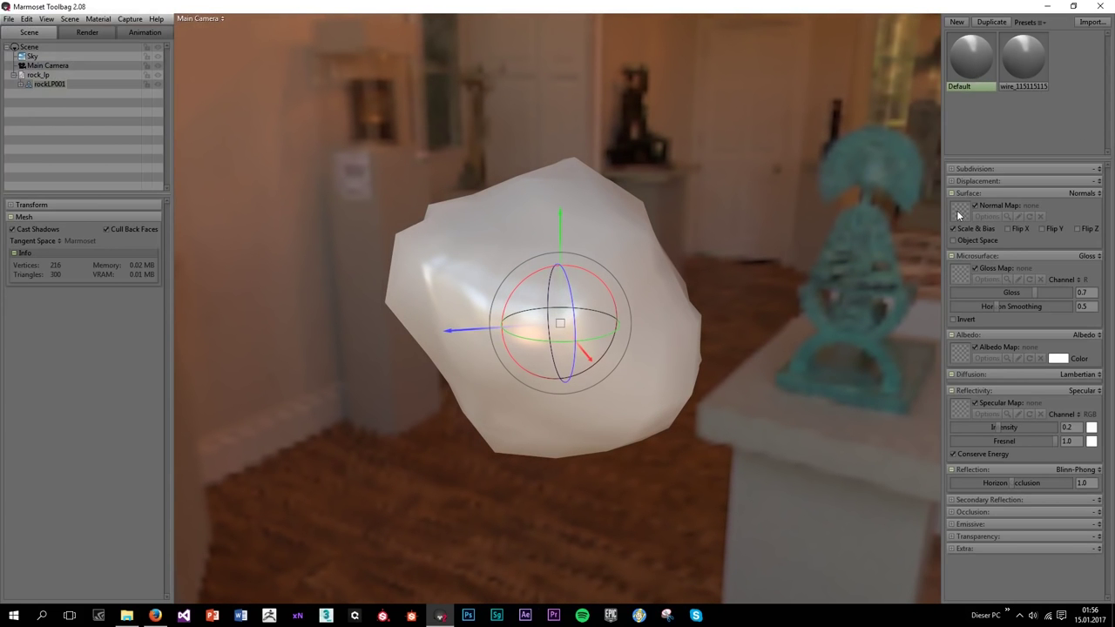
{"action": "left_click", "coordinate": [959, 215]}
{"action": "double_click", "coordinate": [122, 114]}
{"action": "double_click", "coordinate": [124, 115]}
{"action": "left_click_drag", "start_coordinate": [960, 73], "coordinate": [1070, 284]}
Use rock_occlusion.tif as the Default material's albedo map, and set its specular intensity to 0.021 and gloss to 0.361
{"action": "left_click", "coordinate": [960, 350]}
{"action": "double_click", "coordinate": [207, 113]}
{"action": "left_click_drag", "start_coordinate": [751, 242], "coordinate": [641, 273]}
{"action": "left_click_drag", "start_coordinate": [1002, 426], "coordinate": [967, 426]}
{"action": "left_click_drag", "start_coordinate": [994, 290], "coordinate": [994, 289]}
Examine the textured rock's faces up close, including the large face with small dark specks
{"action": "left_click_drag", "start_coordinate": [670, 328], "coordinate": [728, 344]}
{"action": "scroll", "coordinate": [556, 293], "scroll_direction": "up", "scroll_amount": 5}
{"action": "left_click_drag", "start_coordinate": [554, 295], "coordinate": [508, 290]}
{"action": "scroll", "coordinate": [467, 339], "scroll_direction": "up", "scroll_amount": 6}
{"action": "left_click_drag", "start_coordinate": [461, 355], "coordinate": [487, 250]}
{"action": "left_click_drag", "start_coordinate": [572, 363], "coordinate": [380, 258]}
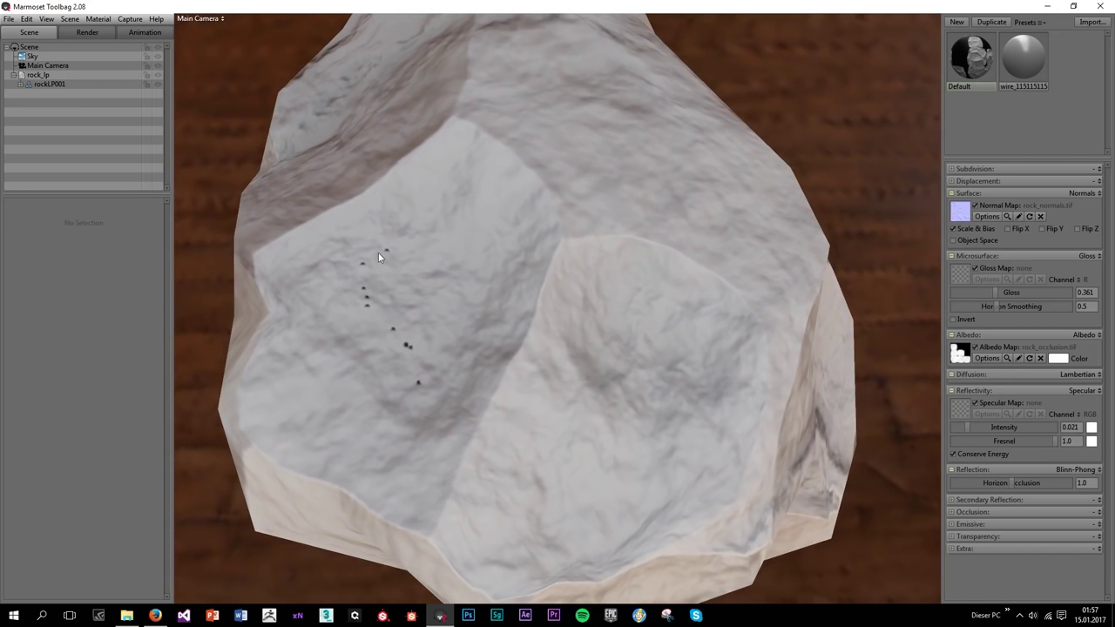
{"action": "left_click_drag", "start_coordinate": [467, 409], "coordinate": [428, 445]}
{"action": "left_click", "coordinate": [447, 288]}
{"action": "left_click_drag", "start_coordinate": [437, 397], "coordinate": [453, 345]}
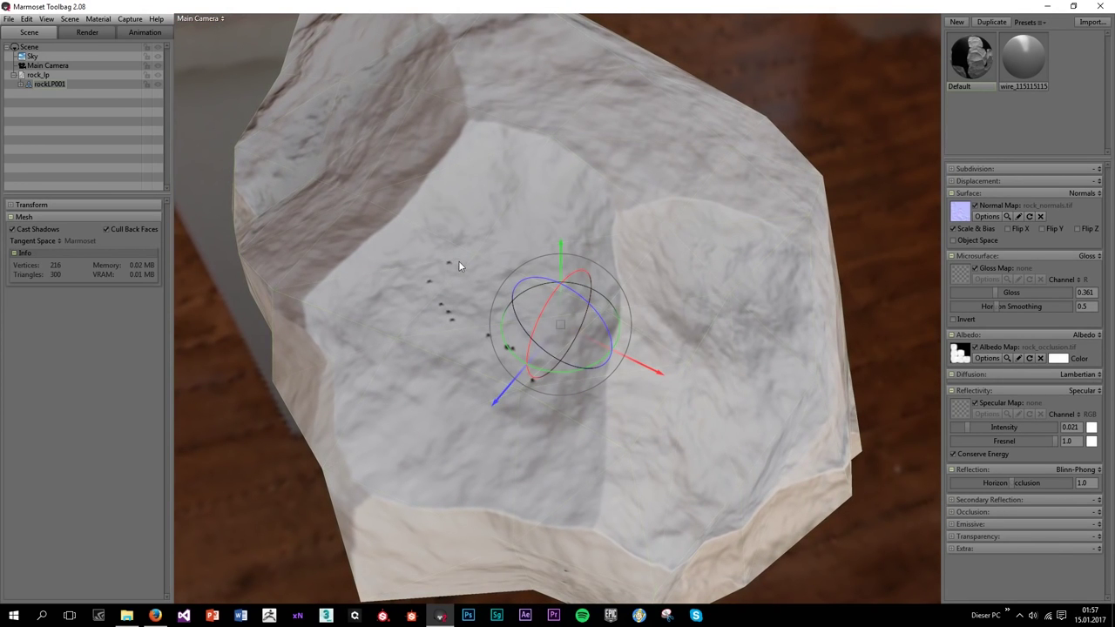
Examine the baked cracks and surface relief on the rock's other sides, both close up and from farther away
{"action": "left_click_drag", "start_coordinate": [532, 400], "coordinate": [507, 293]}
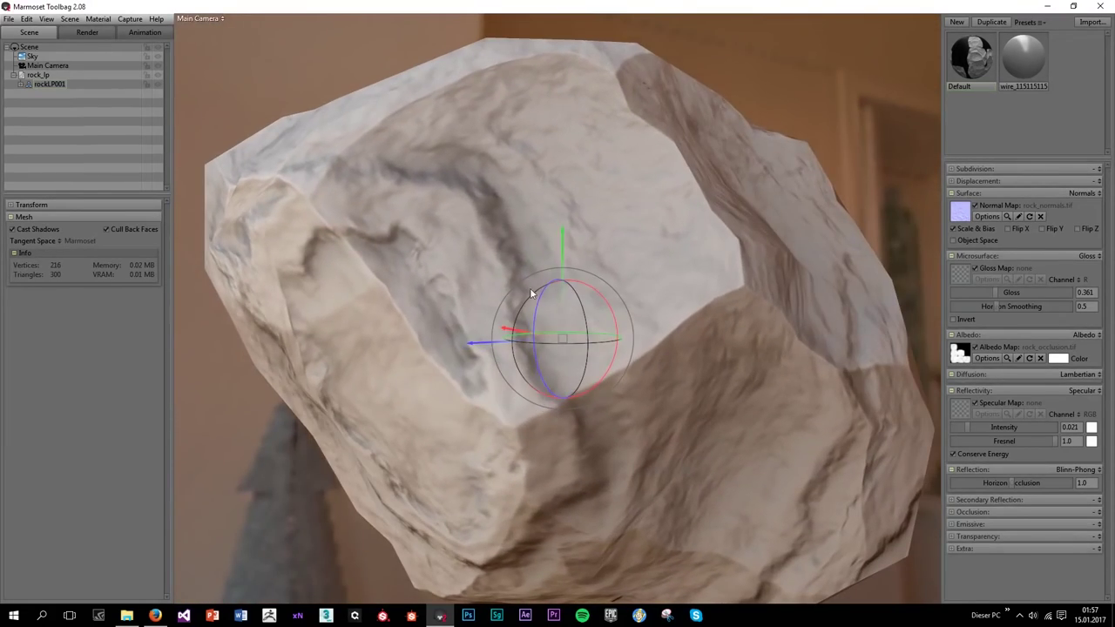
{"action": "scroll", "coordinate": [601, 290], "scroll_direction": "down", "scroll_amount": 3}
{"action": "left_click_drag", "start_coordinate": [604, 290], "coordinate": [448, 304]}
{"action": "scroll", "coordinate": [434, 248], "scroll_direction": "up", "scroll_amount": 5}
{"action": "left_click_drag", "start_coordinate": [448, 199], "coordinate": [480, 314]}
{"action": "scroll", "coordinate": [570, 383], "scroll_direction": "up", "scroll_amount": 5}
{"action": "scroll", "coordinate": [573, 327], "scroll_direction": "down", "scroll_amount": 6}
{"action": "right_click_drag", "start_coordinate": [541, 294], "coordinate": [481, 185]}
{"action": "left_click_drag", "start_coordinate": [481, 185], "coordinate": [550, 330]}
Enable local reflections, ambient occlusion, high-res shadows and front-face shadows, set occlusion strength to 2.925, and check the rock from several sides
{"action": "left_click", "coordinate": [83, 35]}
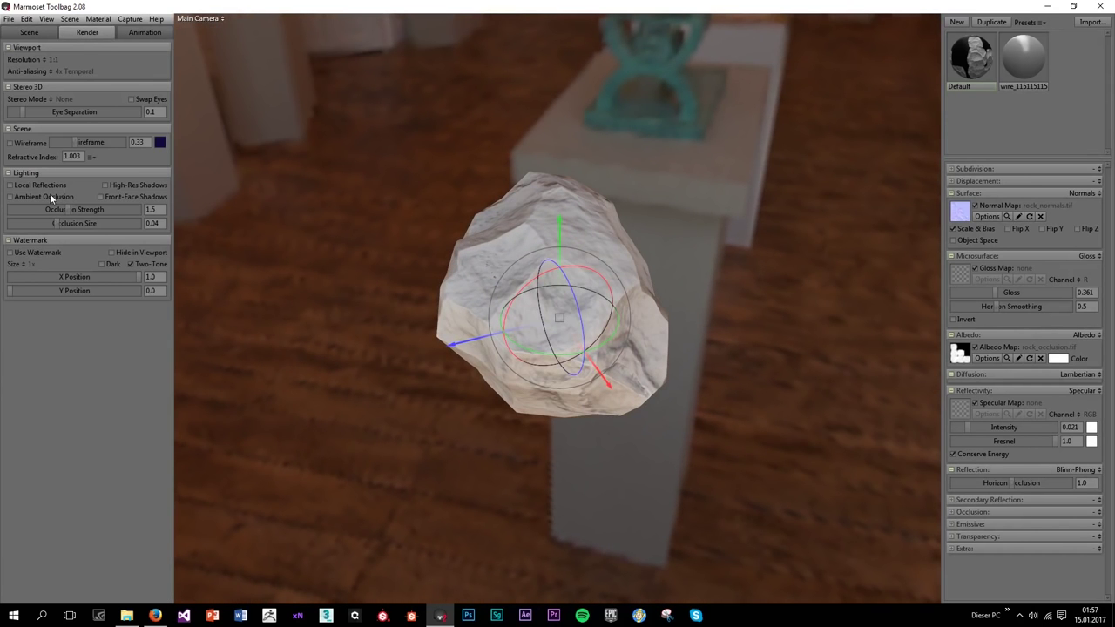
{"action": "left_click_drag", "start_coordinate": [75, 209], "coordinate": [152, 212]}
{"action": "left_click_drag", "start_coordinate": [592, 364], "coordinate": [213, 281]}
{"action": "left_click_drag", "start_coordinate": [100, 212], "coordinate": [83, 222]}
{"action": "mouse_move", "coordinate": [564, 376]}
{"action": "left_mouse_down"}
{"action": "mouse_move", "coordinate": [766, 315]}
{"action": "mouse_move", "coordinate": [485, 302]}
{"action": "left_mouse_up"}
{"action": "left_click", "coordinate": [677, 345]}
{"action": "left_click_drag", "start_coordinate": [677, 345], "coordinate": [858, 310]}
{"action": "left_click", "coordinate": [575, 302]}
{"action": "left_click_drag", "start_coordinate": [575, 301], "coordinate": [562, 334]}
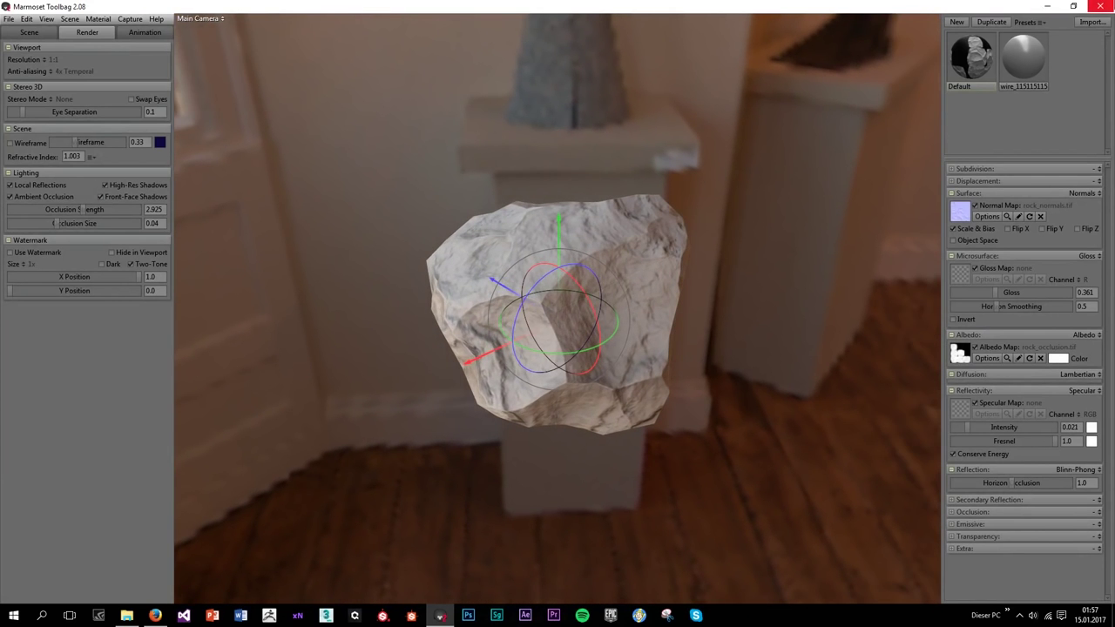
Cancel quitting so the unsaved scene stays open, and minimize the Toolbag window
{"action": "left_click", "coordinate": [1101, 6]}
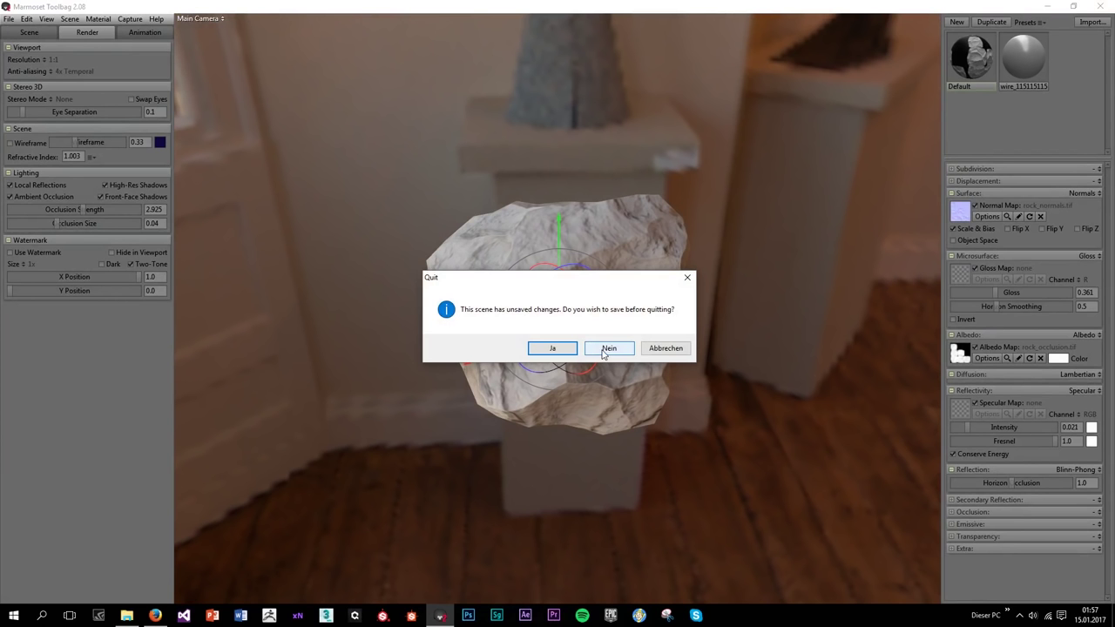
{"action": "left_click", "coordinate": [688, 277]}
{"action": "left_click_drag", "start_coordinate": [510, 510], "coordinate": [871, 340]}
{"action": "left_click", "coordinate": [599, 456]}
{"action": "left_click", "coordinate": [1048, 6]}
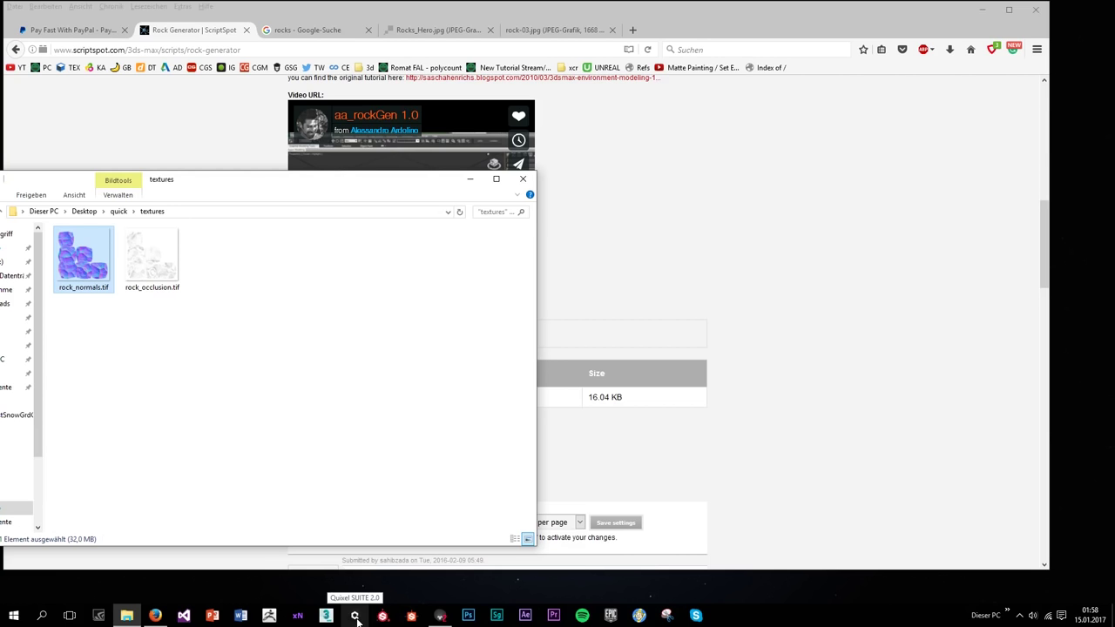
Launch Photoshop and open rock_normals.tif from the textures folder in it
{"action": "left_click", "coordinate": [469, 617]}
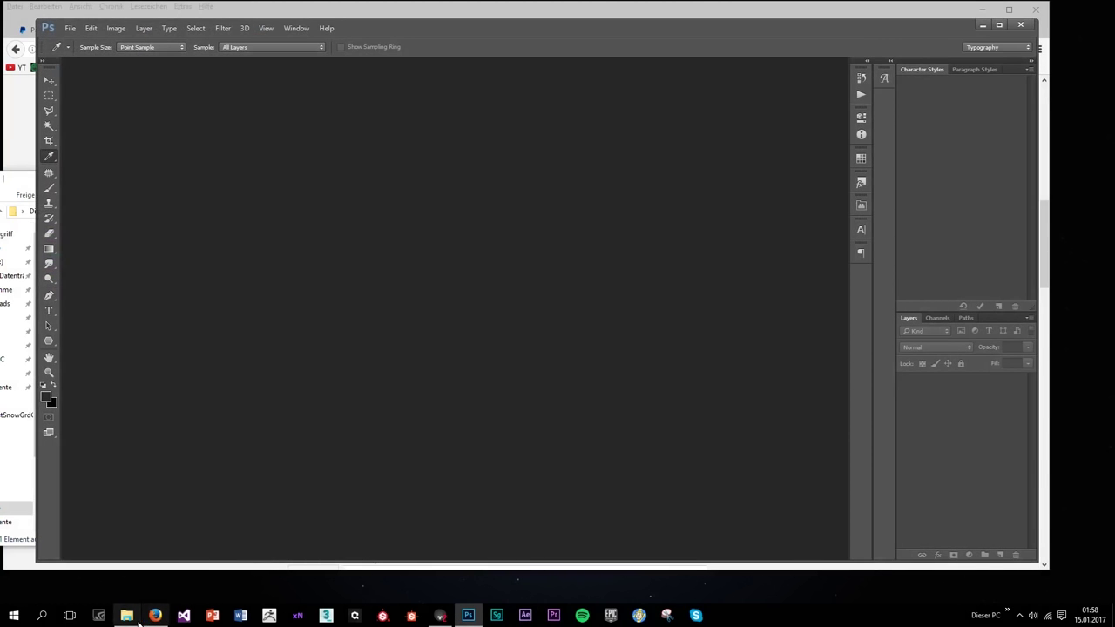
{"action": "left_click", "coordinate": [133, 618]}
{"action": "left_click_drag", "start_coordinate": [86, 263], "coordinate": [612, 358]}
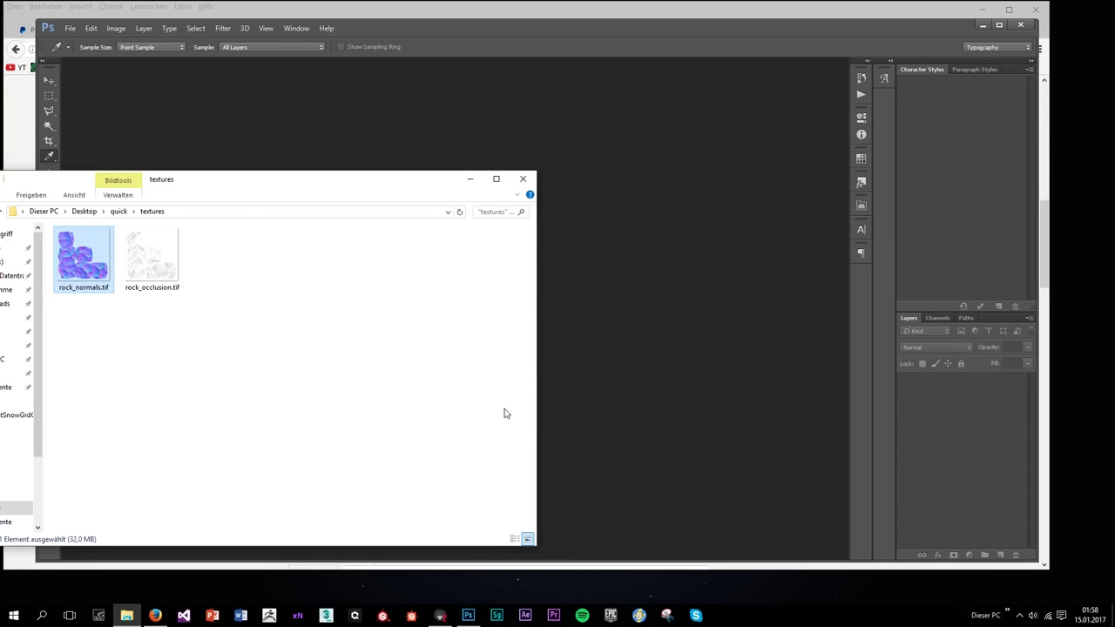
{"action": "double_click", "coordinate": [94, 274]}
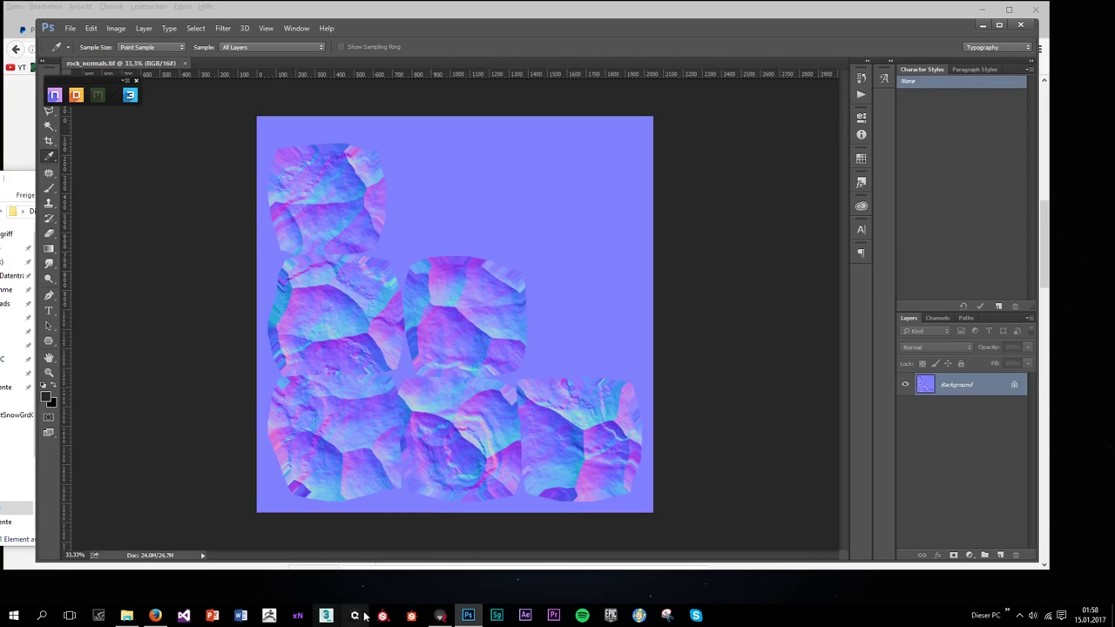
Start Quixel NDO and use its Map Converter to generate a cavity map from the active normal map document
{"action": "left_click_drag", "start_coordinate": [85, 81], "coordinate": [146, 102]}
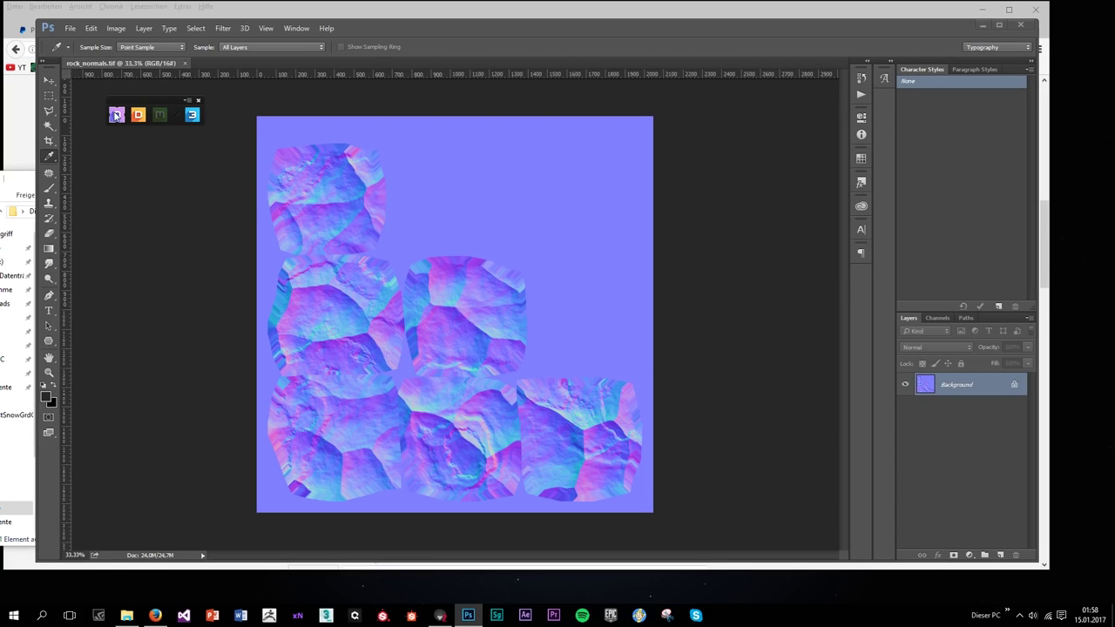
{"action": "left_click", "coordinate": [116, 114]}
{"action": "left_click_drag", "start_coordinate": [377, 307], "coordinate": [282, 278]}
{"action": "left_click", "coordinate": [316, 288]}
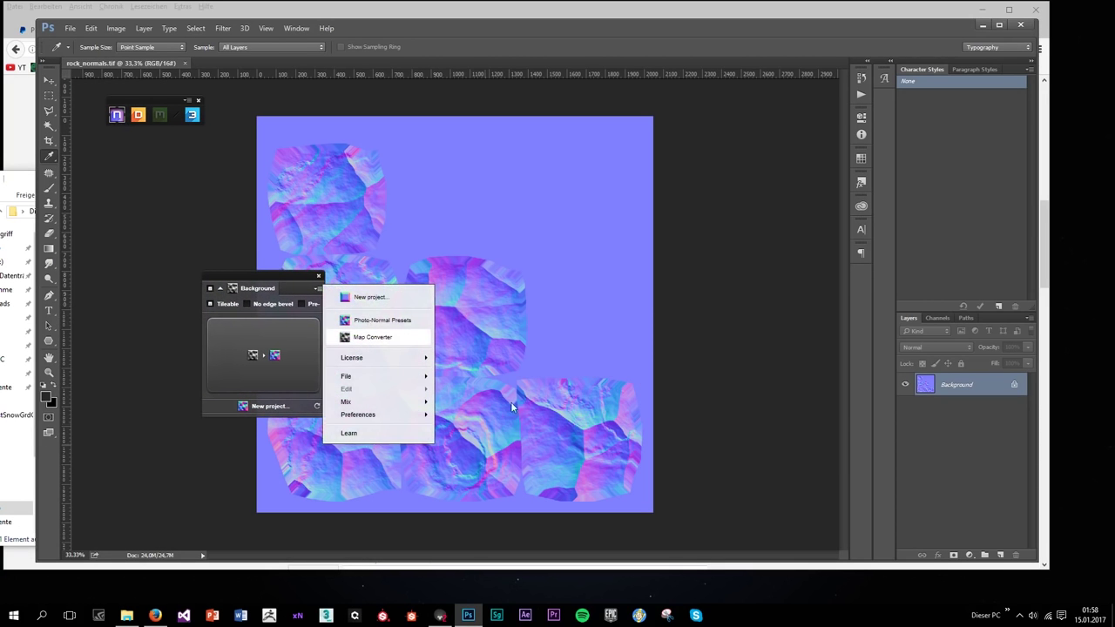
{"action": "left_click", "coordinate": [368, 338]}
{"action": "left_click", "coordinate": [943, 299]}
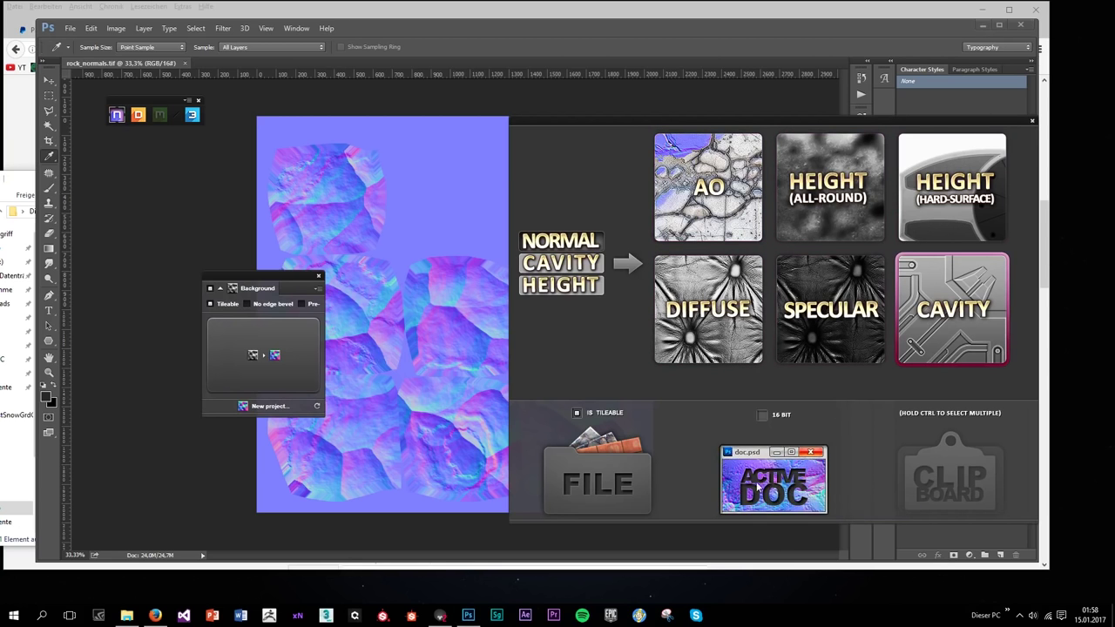
{"action": "left_click", "coordinate": [792, 492]}
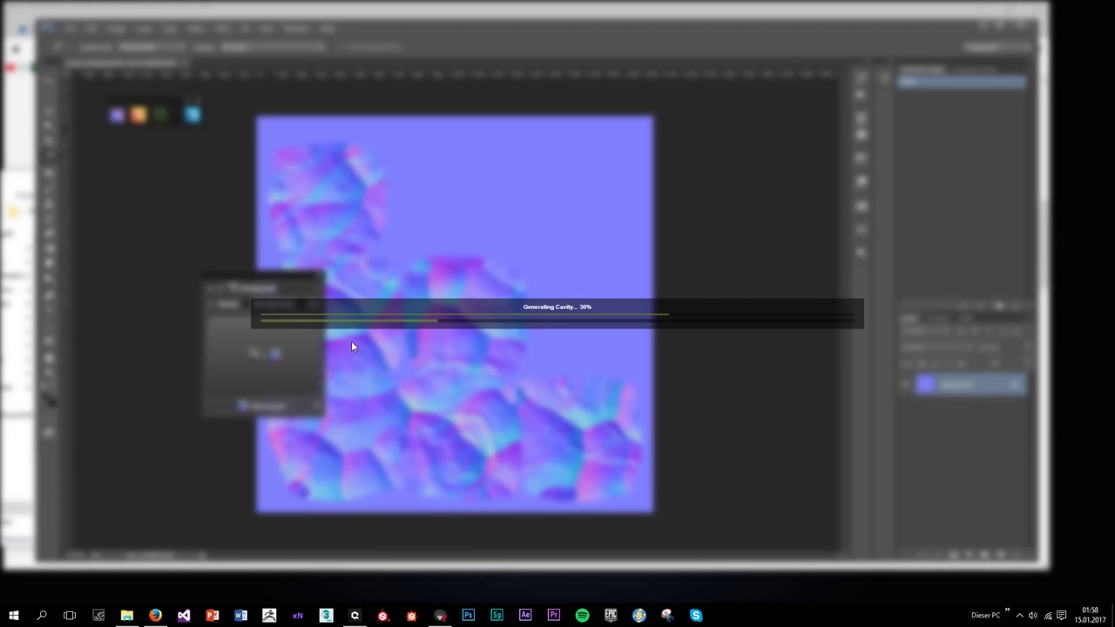
Close the map converter panel and the rock_normals.tif document, and inspect the generated cavity map up close
{"action": "left_click_drag", "start_coordinate": [292, 277], "coordinate": [199, 251]}
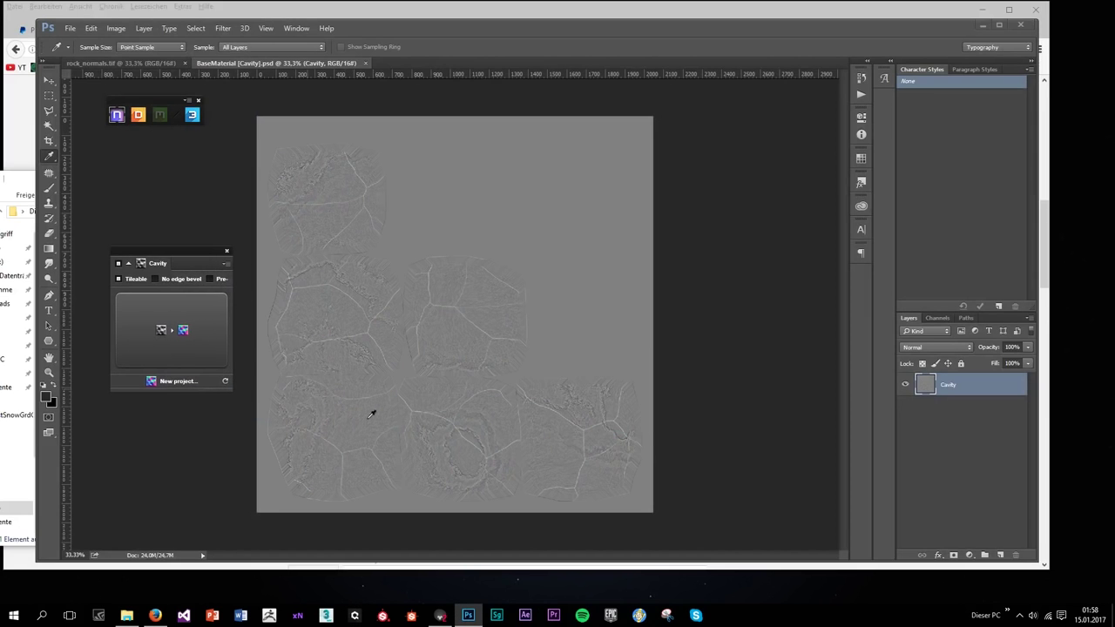
{"action": "left_click", "coordinate": [226, 251]}
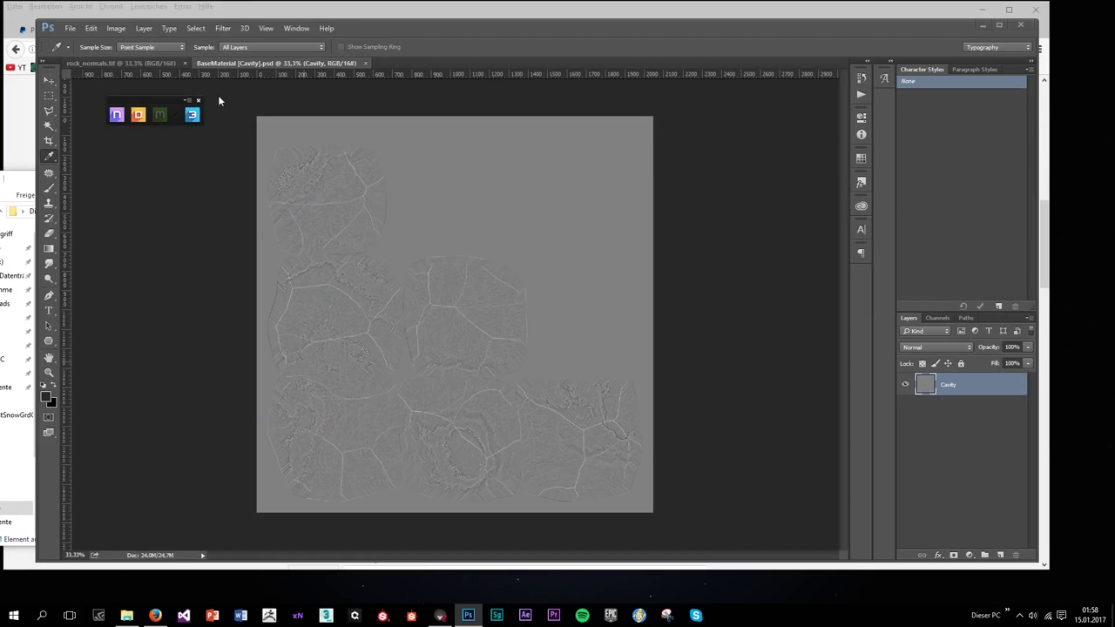
{"action": "left_click", "coordinate": [185, 63]}
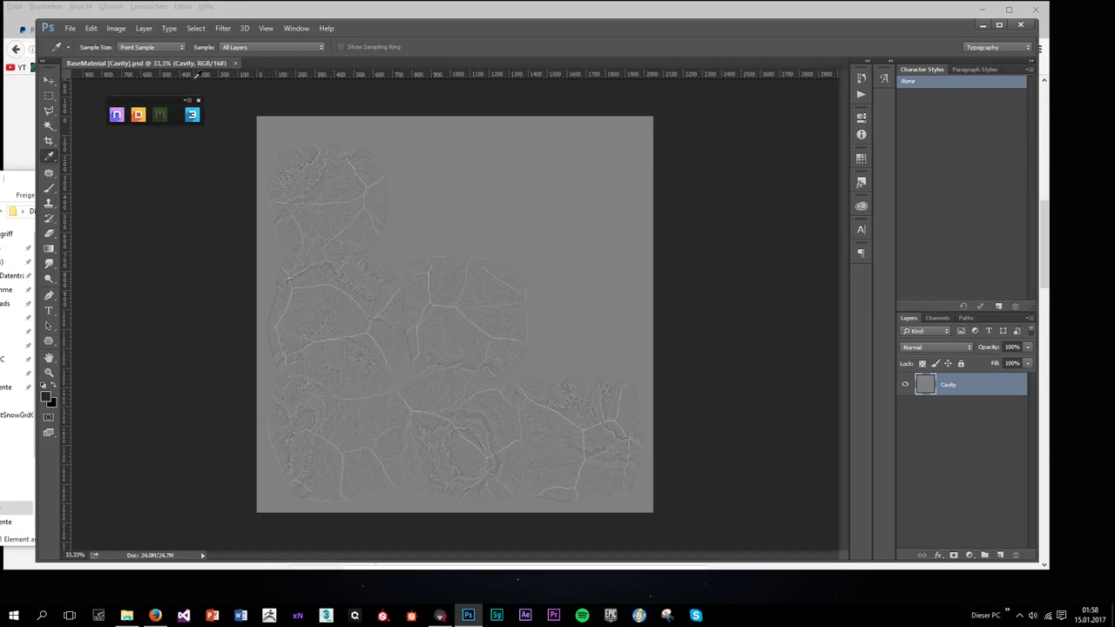
{"action": "scroll", "coordinate": [376, 300], "scroll_direction": "up", "scroll_amount": 4, "text": "alt"}
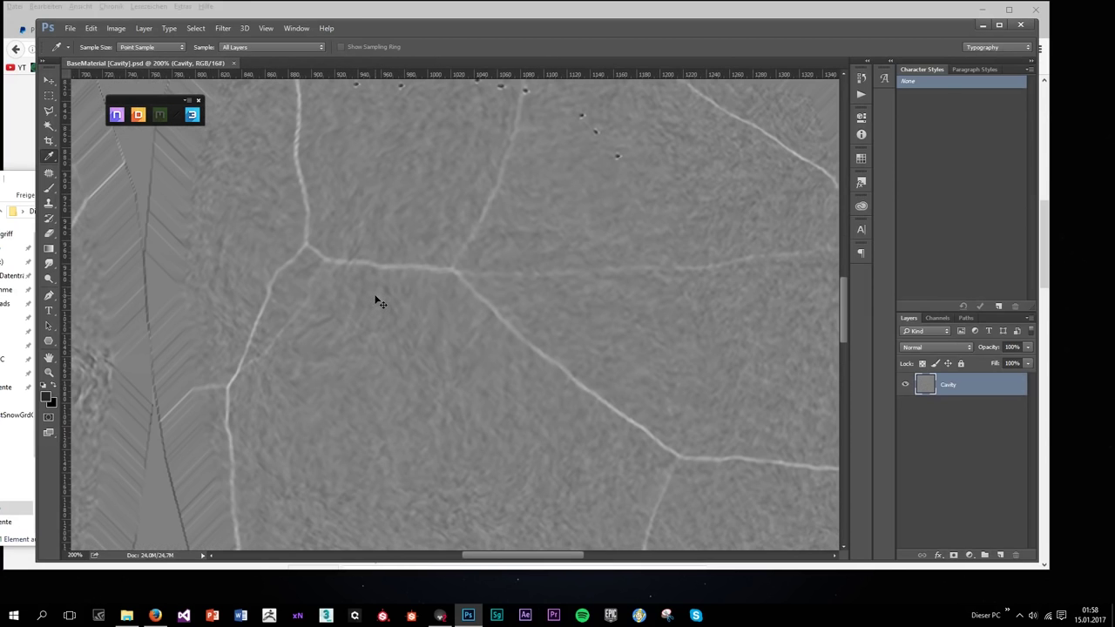
{"action": "scroll", "coordinate": [379, 302], "scroll_direction": "down", "scroll_amount": 3, "text": "alt"}
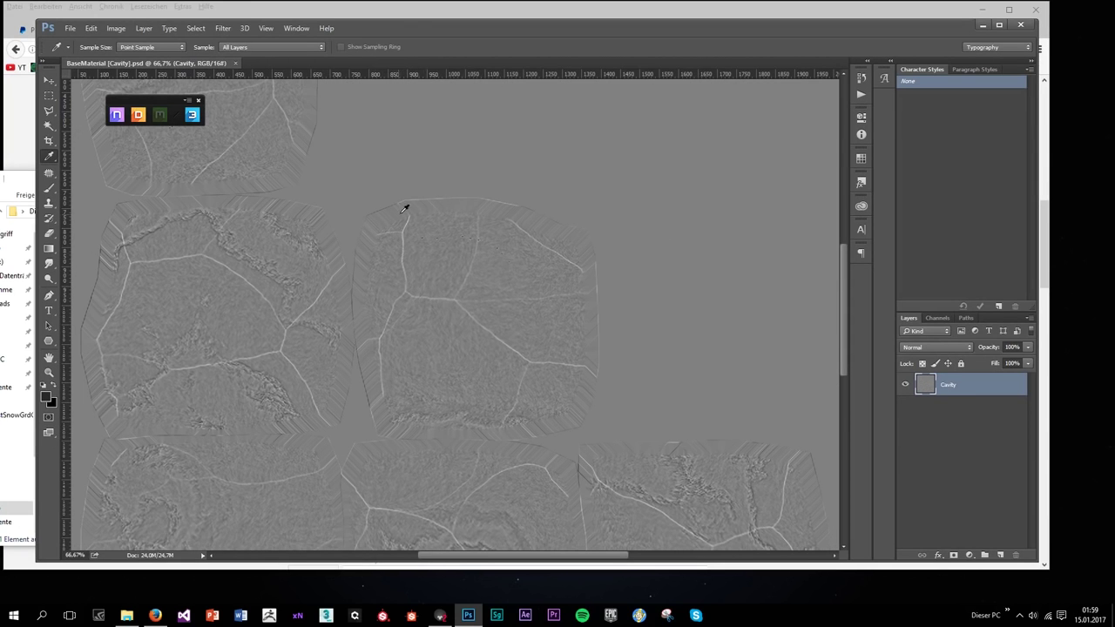
{"action": "scroll", "coordinate": [514, 401], "scroll_direction": "down", "scroll_amount": 3}
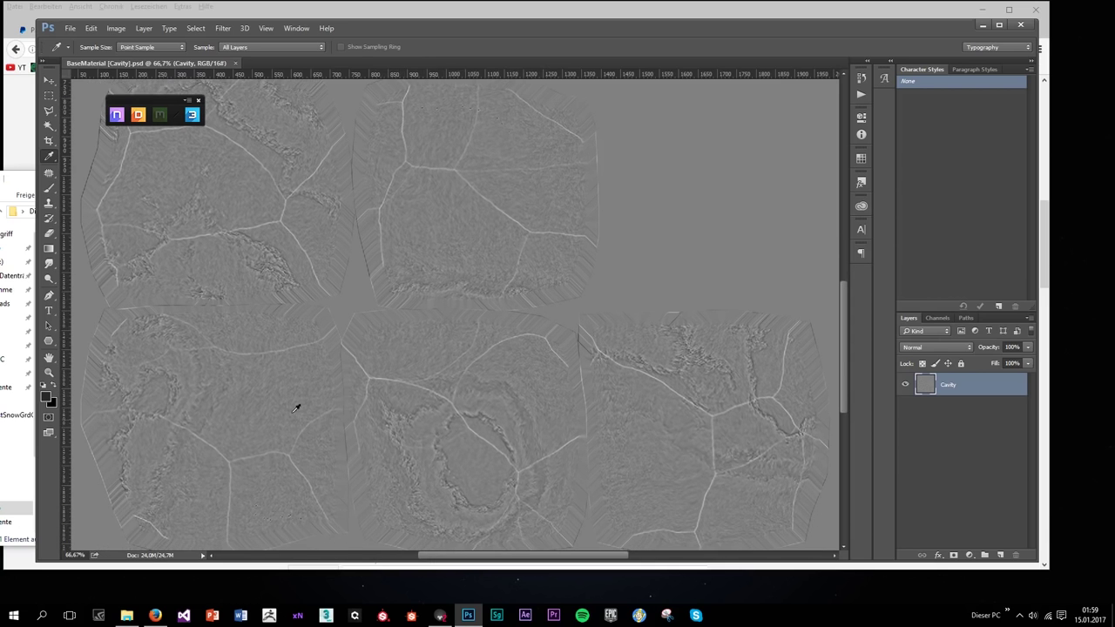
{"action": "key", "text": "ctrl+minus"}
{"action": "key", "text": "ctrl+minus"}
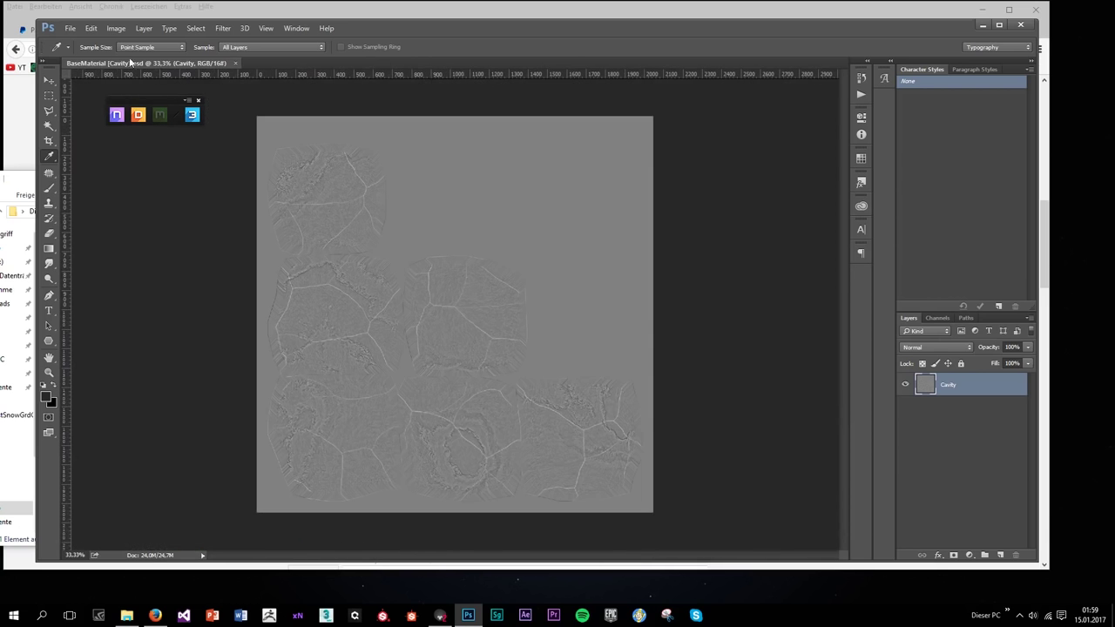
Save the cavity map as an uncompressed TIFF named rock_curv in the quick/textures folder on the desktop
{"action": "left_click", "coordinate": [69, 28]}
{"action": "left_click", "coordinate": [104, 152]}
{"action": "left_click", "coordinate": [148, 287]}
{"action": "left_click", "coordinate": [166, 401]}
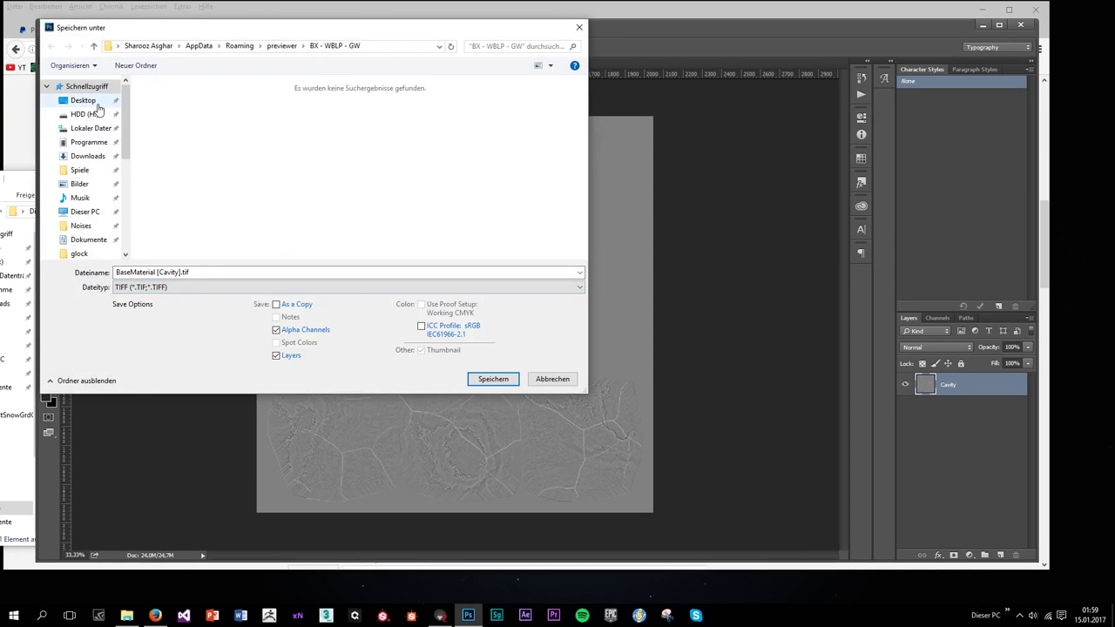
{"action": "left_click", "coordinate": [83, 100]}
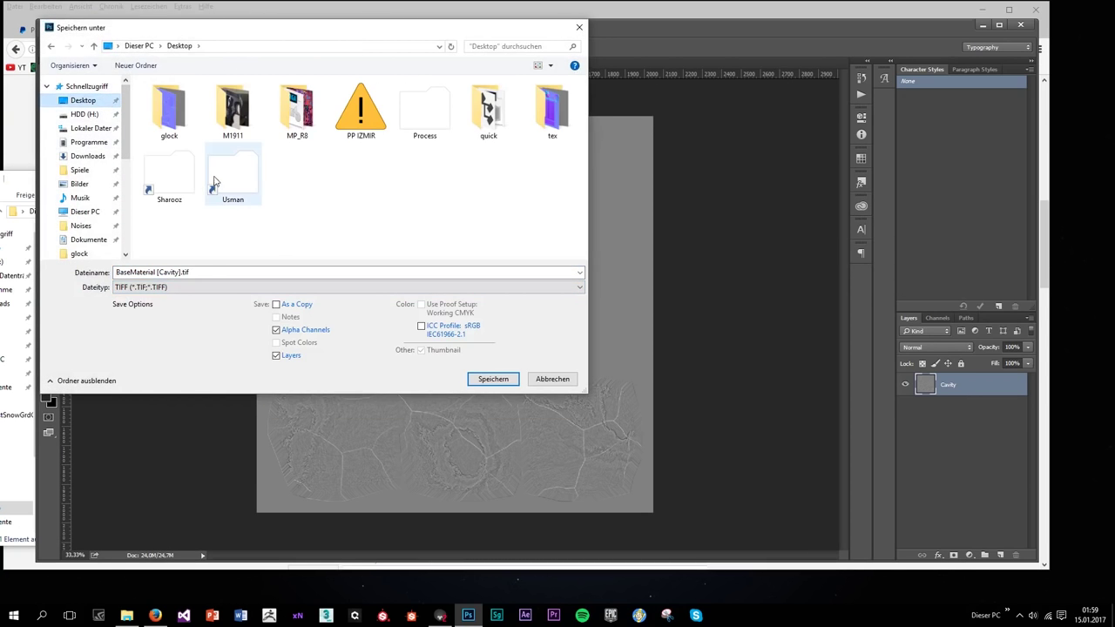
{"action": "left_click", "coordinate": [505, 121]}
{"action": "double_click", "coordinate": [508, 121]}
{"action": "double_click", "coordinate": [192, 135]}
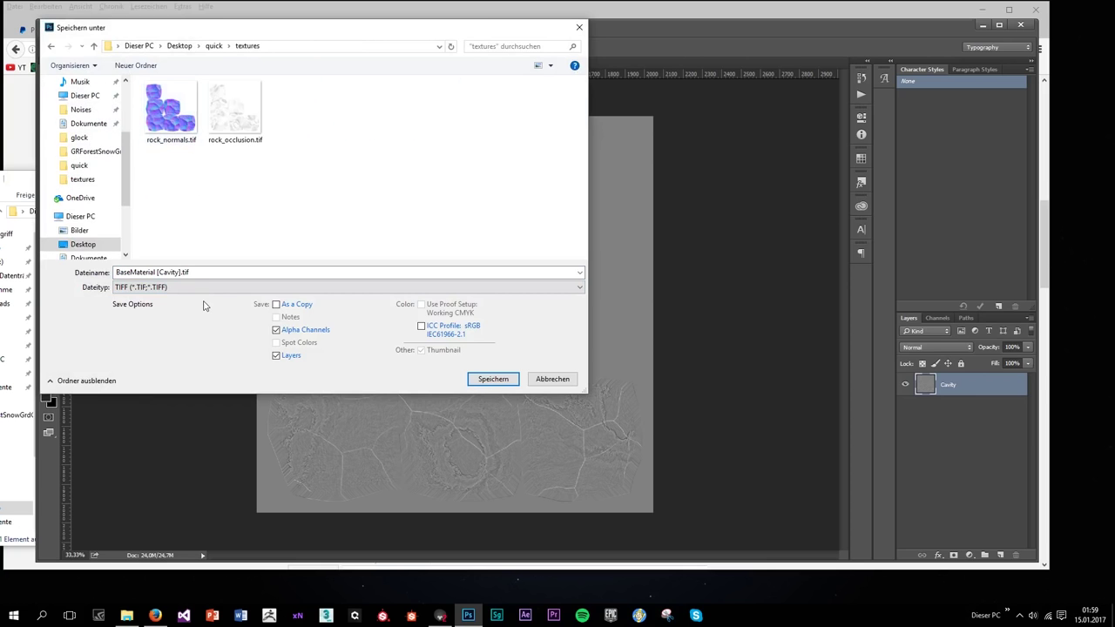
{"action": "left_click", "coordinate": [201, 272]}
{"action": "type", "text": "rock_curv"}
{"action": "key", "text": "Return"}
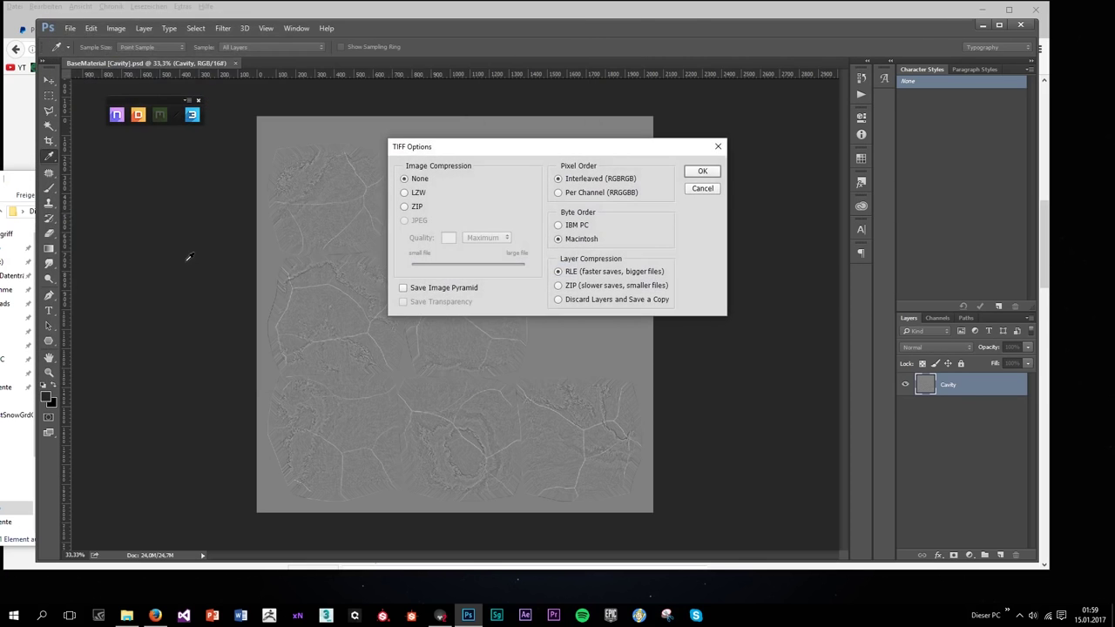
{"action": "left_click", "coordinate": [699, 173]}
{"action": "left_click", "coordinate": [533, 228]}
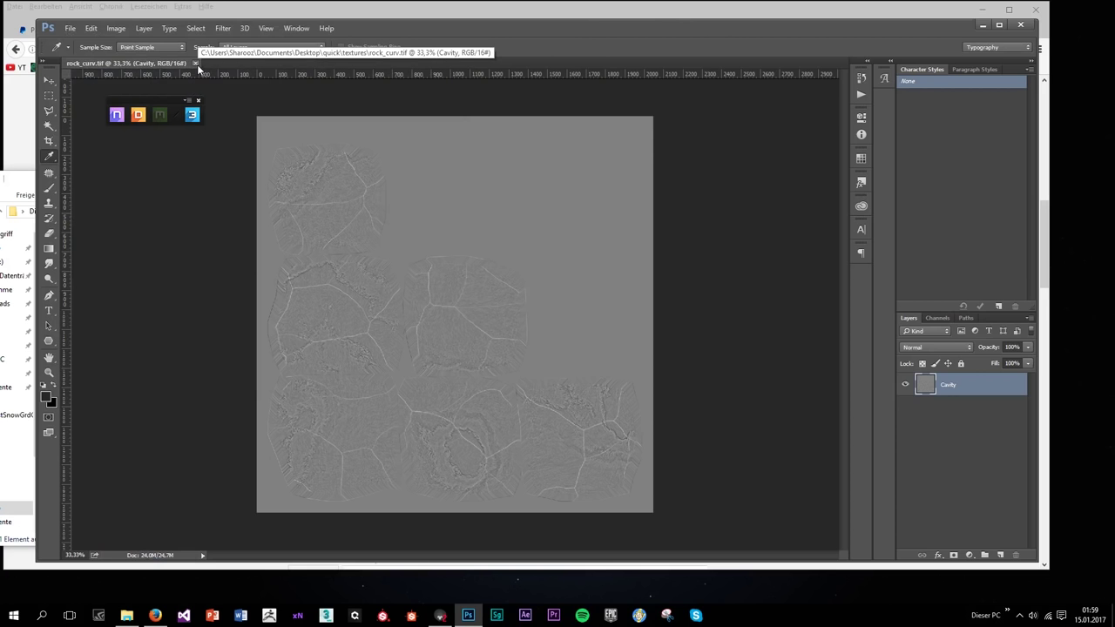
Find rock_curv.tif in the textures folder in File Explorer, check it in the photo viewer, and close the viewer
{"action": "left_click", "coordinate": [21, 483]}
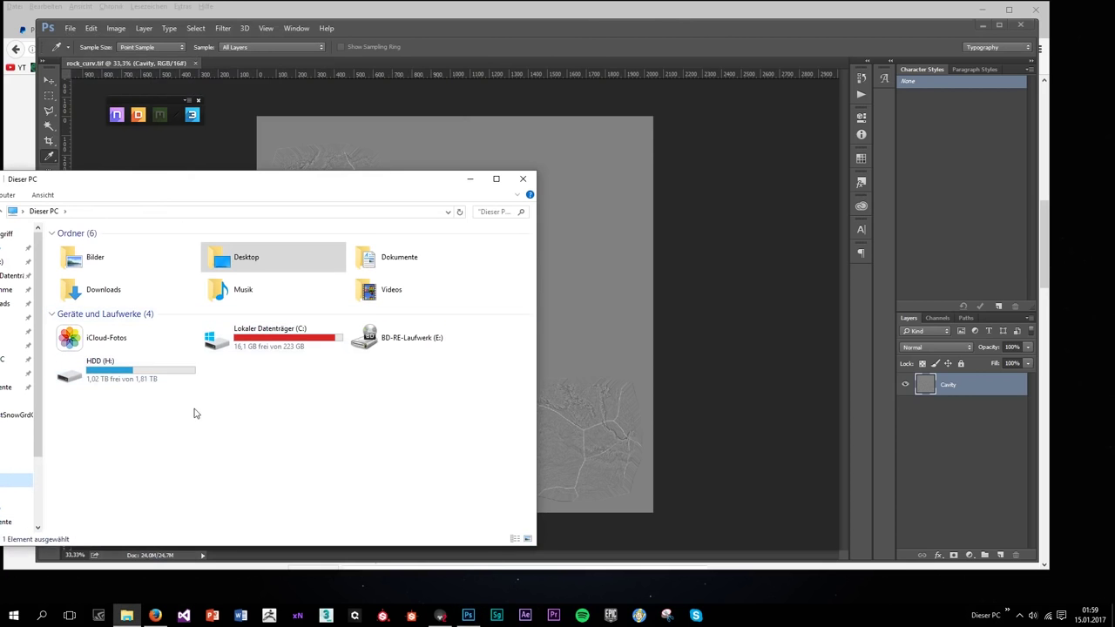
{"action": "left_click_drag", "start_coordinate": [85, 185], "coordinate": [169, 180]}
{"action": "left_click", "coordinate": [38, 207]}
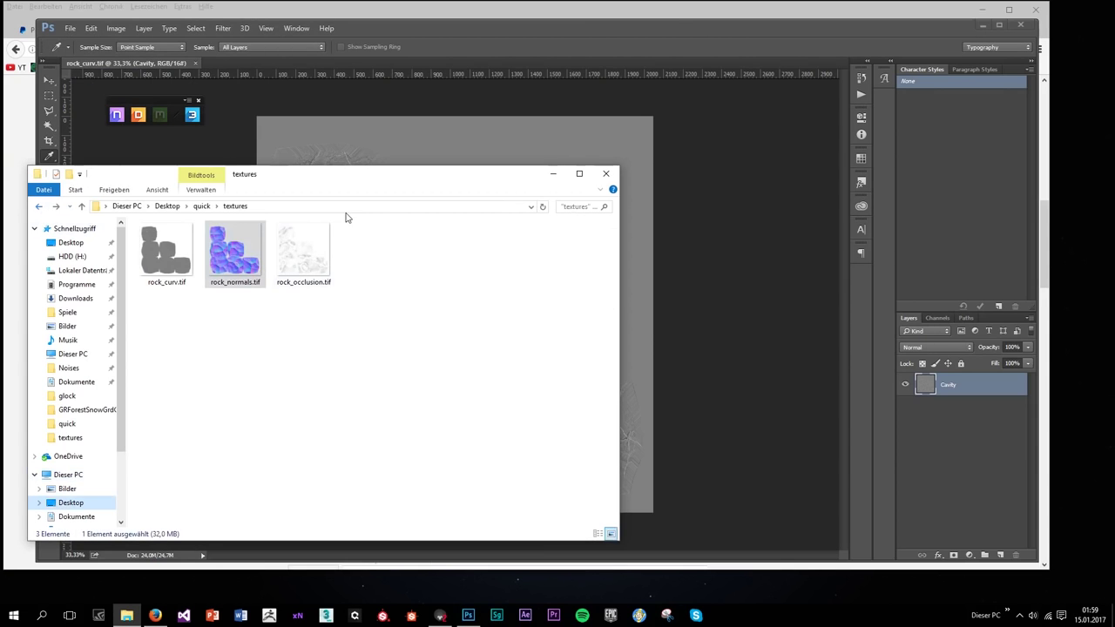
{"action": "left_click_drag", "start_coordinate": [300, 185], "coordinate": [272, 170]}
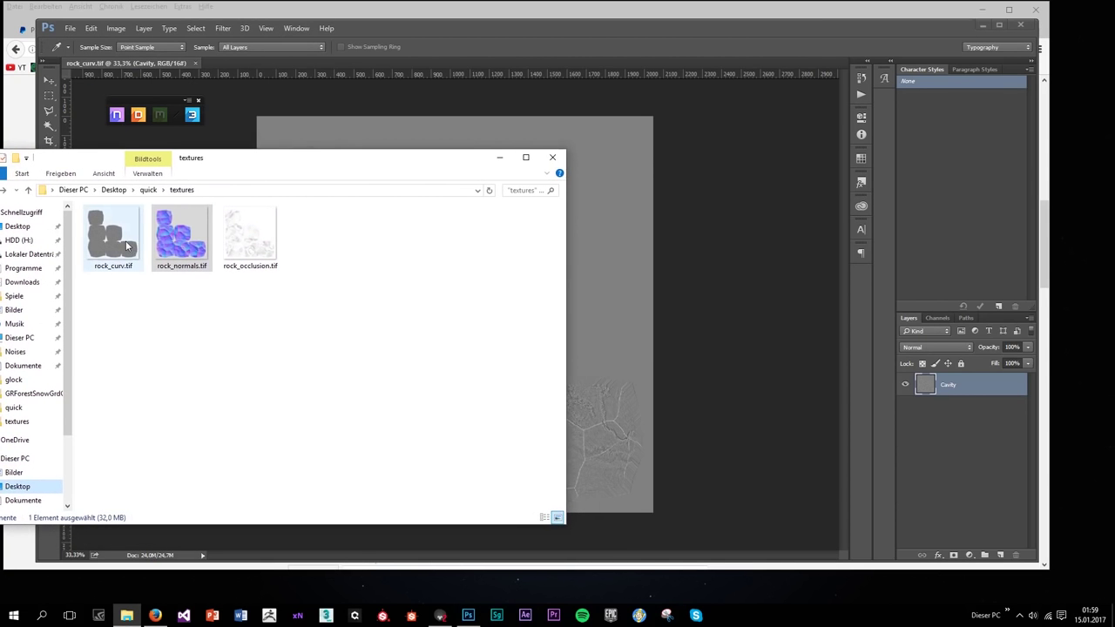
{"action": "double_click", "coordinate": [125, 240]}
{"action": "double_click", "coordinate": [375, 330]}
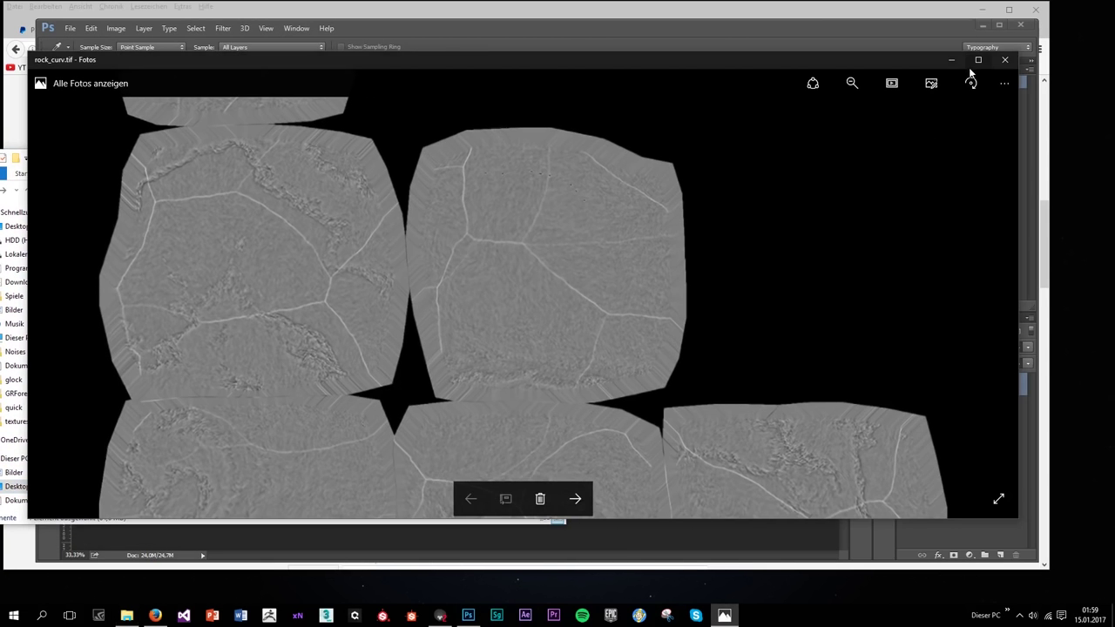
{"action": "left_click", "coordinate": [1006, 63]}
{"action": "left_click", "coordinate": [721, 230]}
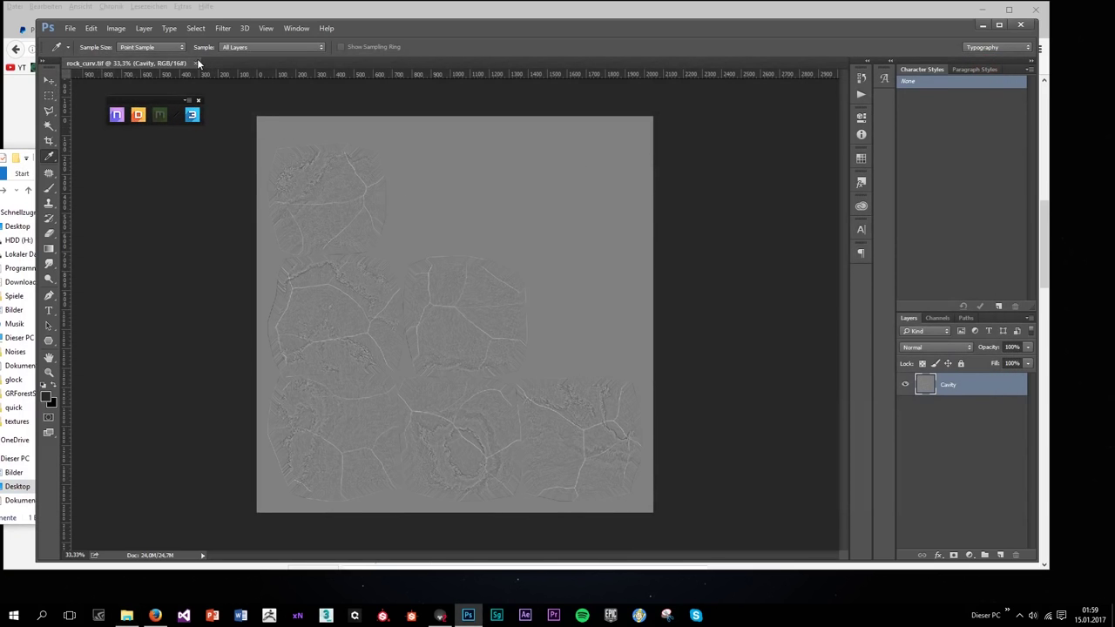
Close rock_curv.tif, start Quixel DDO and load rock_lp.obj from the quick folder as the mesh
{"action": "left_click", "coordinate": [196, 62]}
{"action": "left_click", "coordinate": [139, 115]}
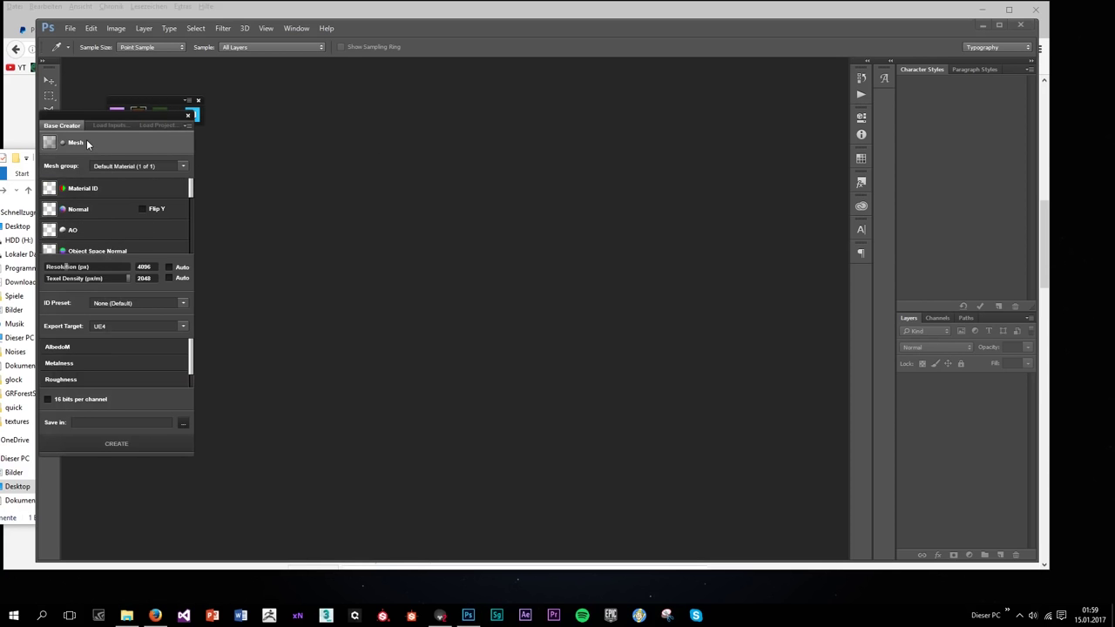
{"action": "left_click", "coordinate": [87, 143]}
{"action": "left_click", "coordinate": [86, 279]}
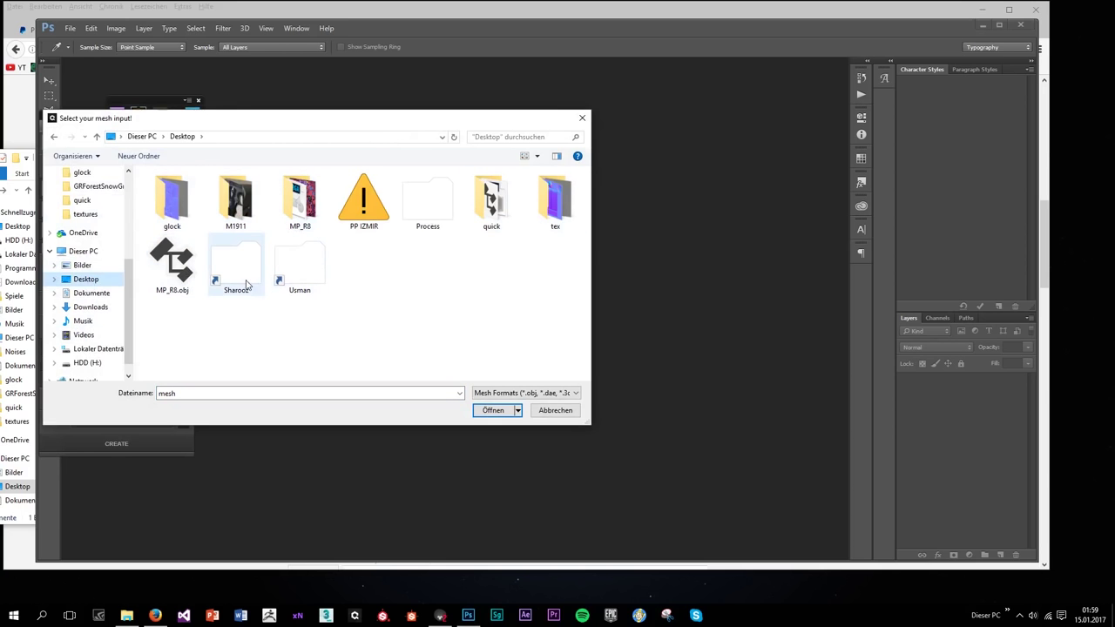
{"action": "double_click", "coordinate": [491, 202]}
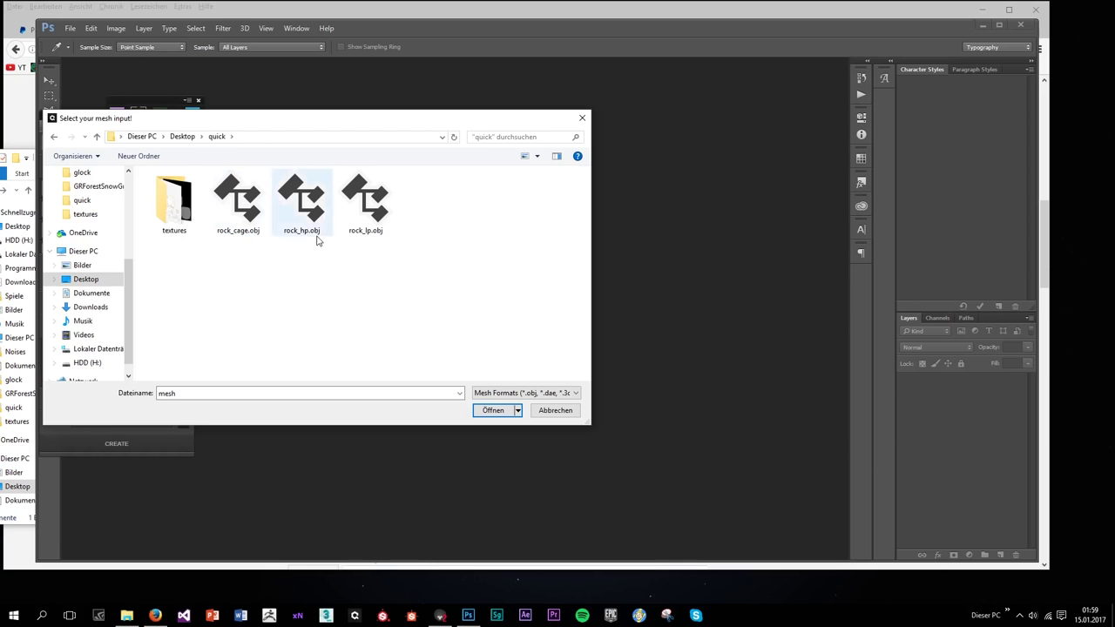
{"action": "double_click", "coordinate": [365, 202]}
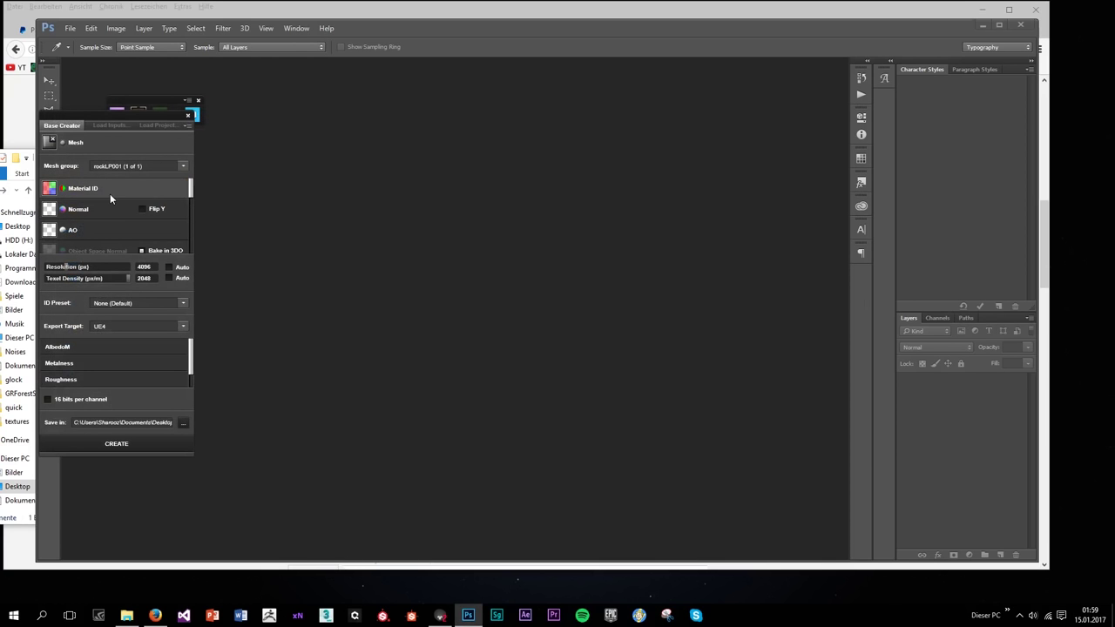
Load rock_normals.tif as the Normal input, rock_occlusion.tif as AO and rock_curv.tif as Curvature
{"action": "left_click", "coordinate": [91, 211]}
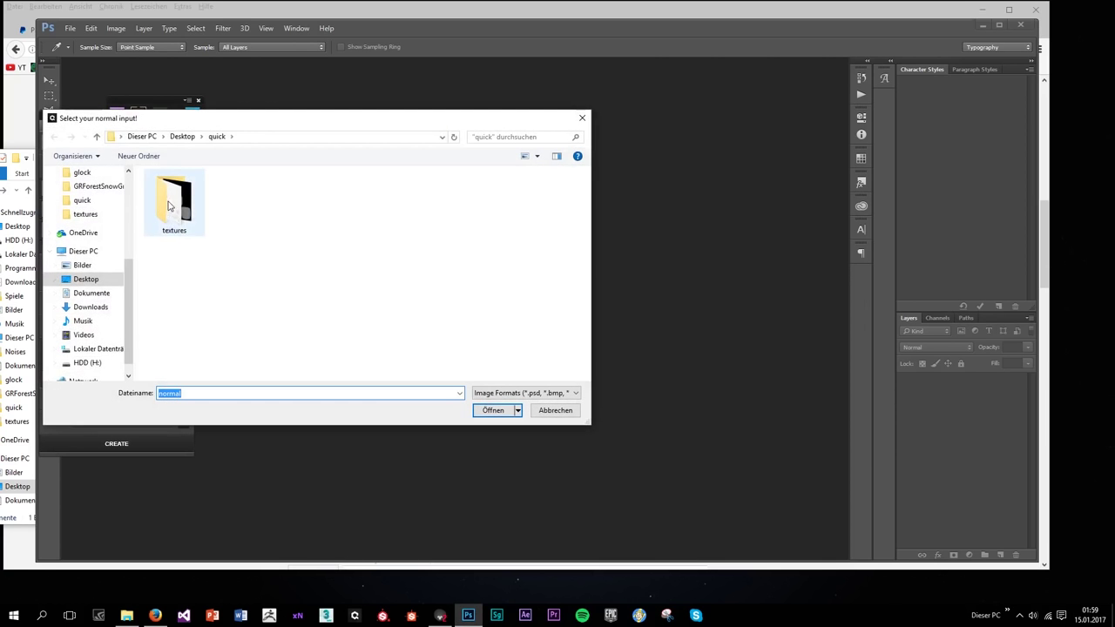
{"action": "double_click", "coordinate": [168, 207]}
{"action": "left_click", "coordinate": [244, 201]}
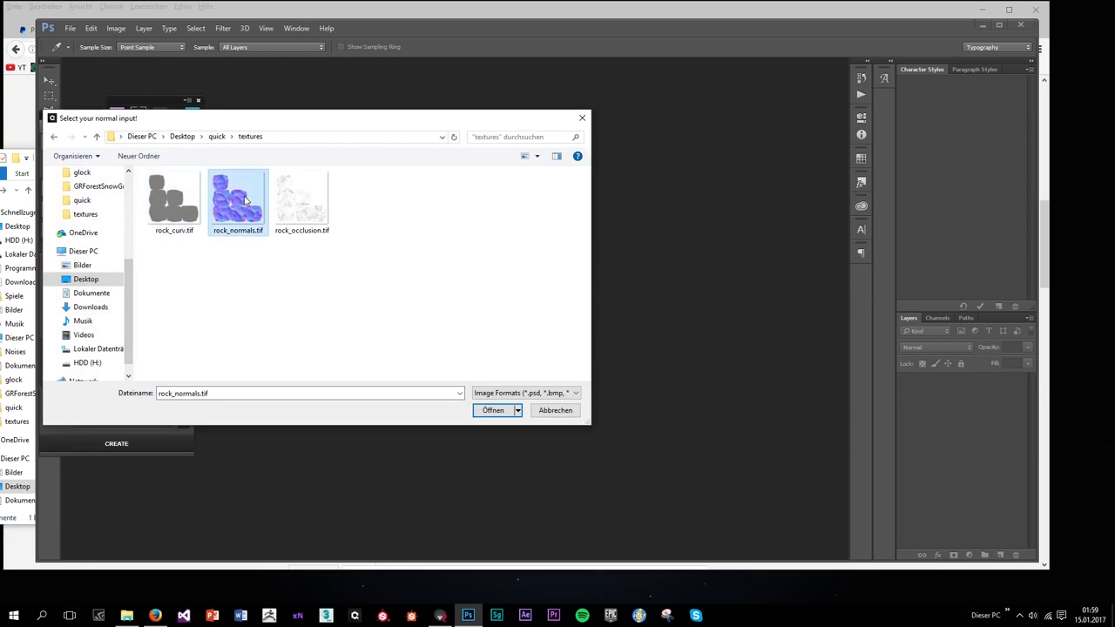
{"action": "double_click", "coordinate": [245, 200]}
{"action": "left_click", "coordinate": [108, 227]}
{"action": "double_click", "coordinate": [301, 201]}
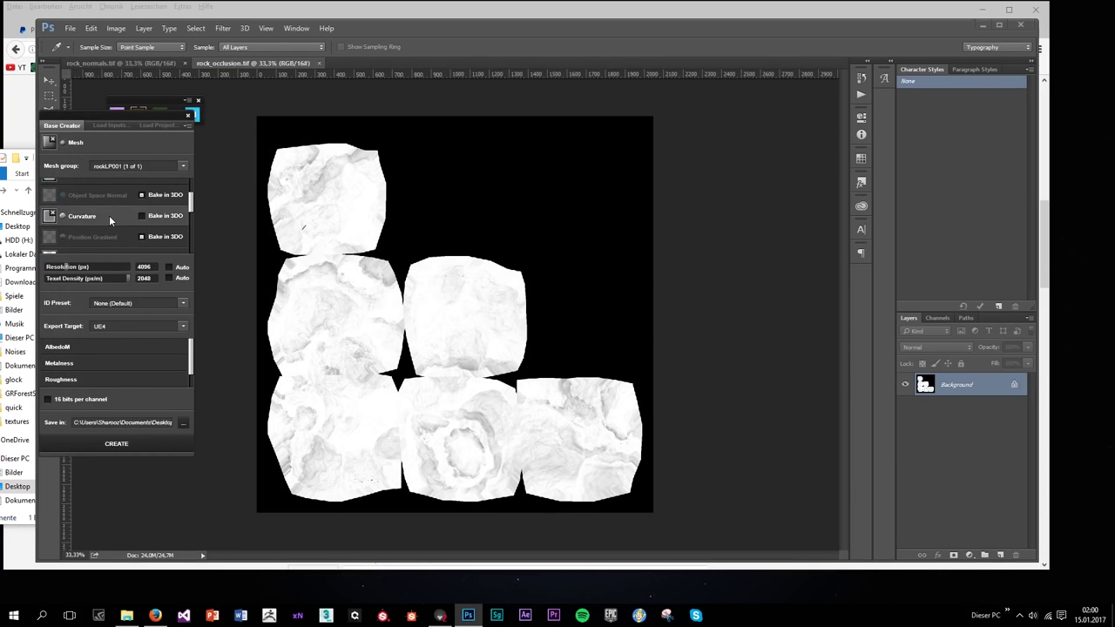
{"action": "left_click", "coordinate": [109, 217]}
{"action": "double_click", "coordinate": [172, 207]}
{"action": "scroll", "coordinate": [112, 224], "scroll_direction": "down", "scroll_amount": 1}
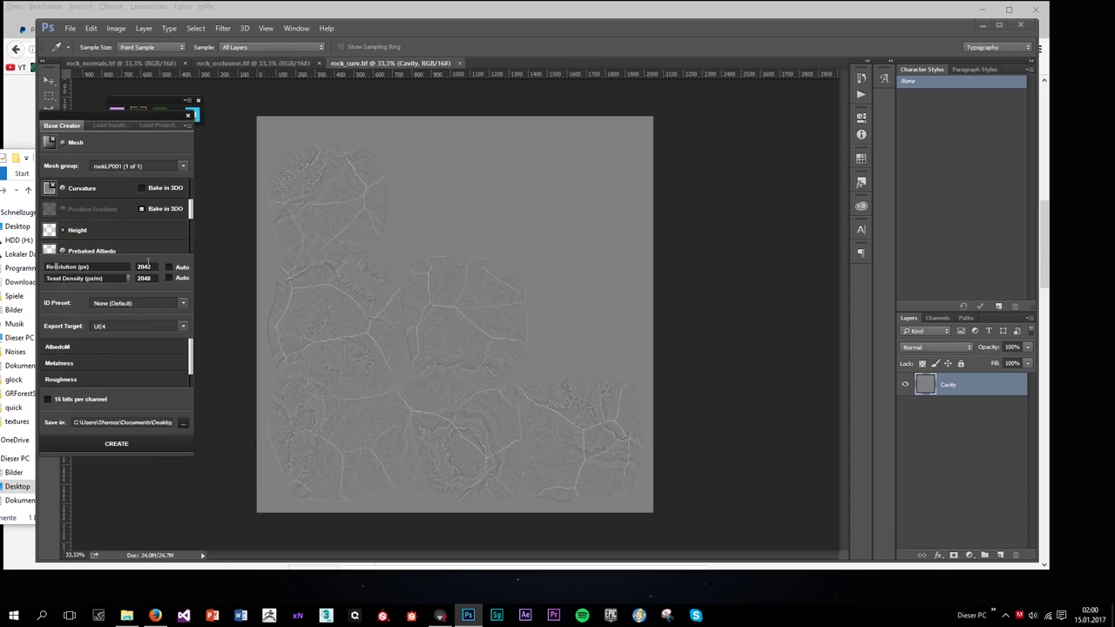
Create the base project at the lowered resolution and open the whole rock in the 3DO preview
{"action": "left_click", "coordinate": [92, 445]}
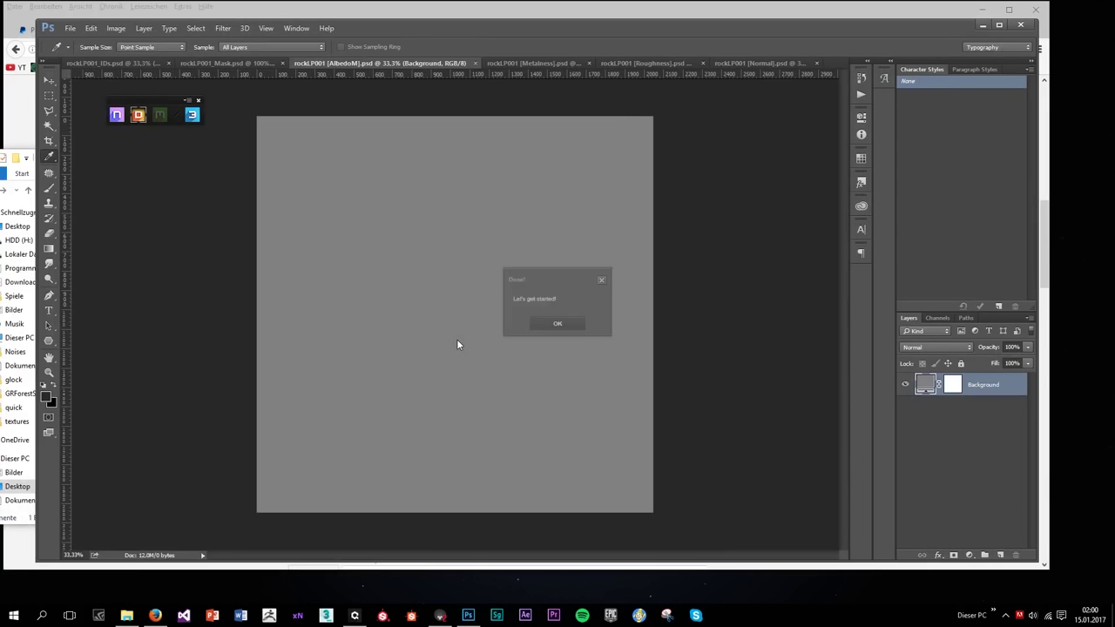
{"action": "left_click", "coordinate": [561, 324]}
{"action": "left_click", "coordinate": [197, 116]}
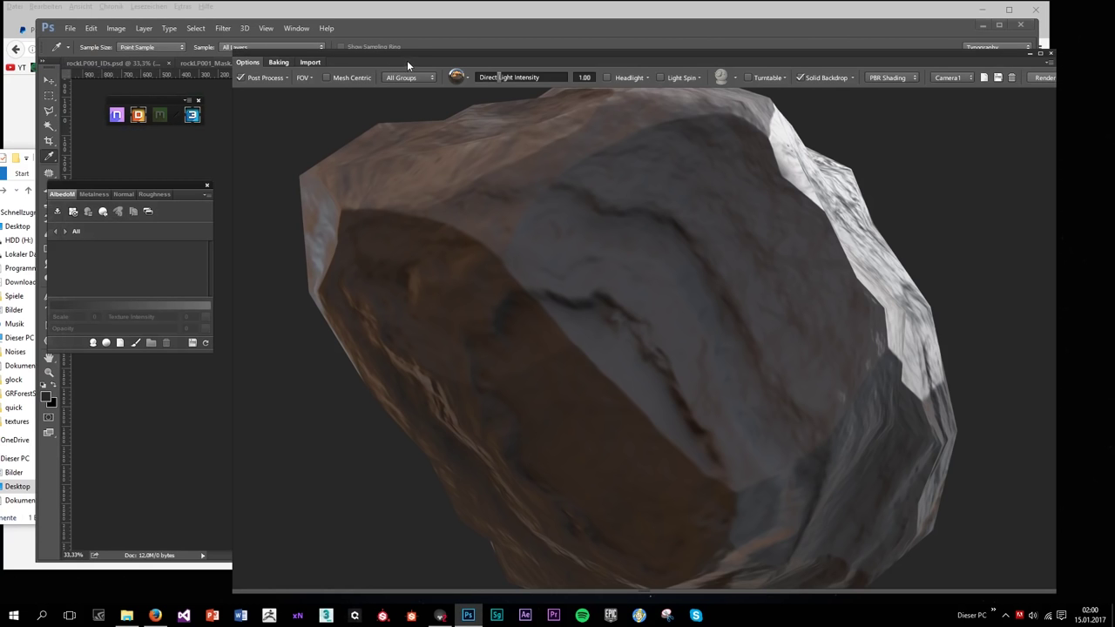
{"action": "left_click_drag", "start_coordinate": [407, 61], "coordinate": [349, 44]}
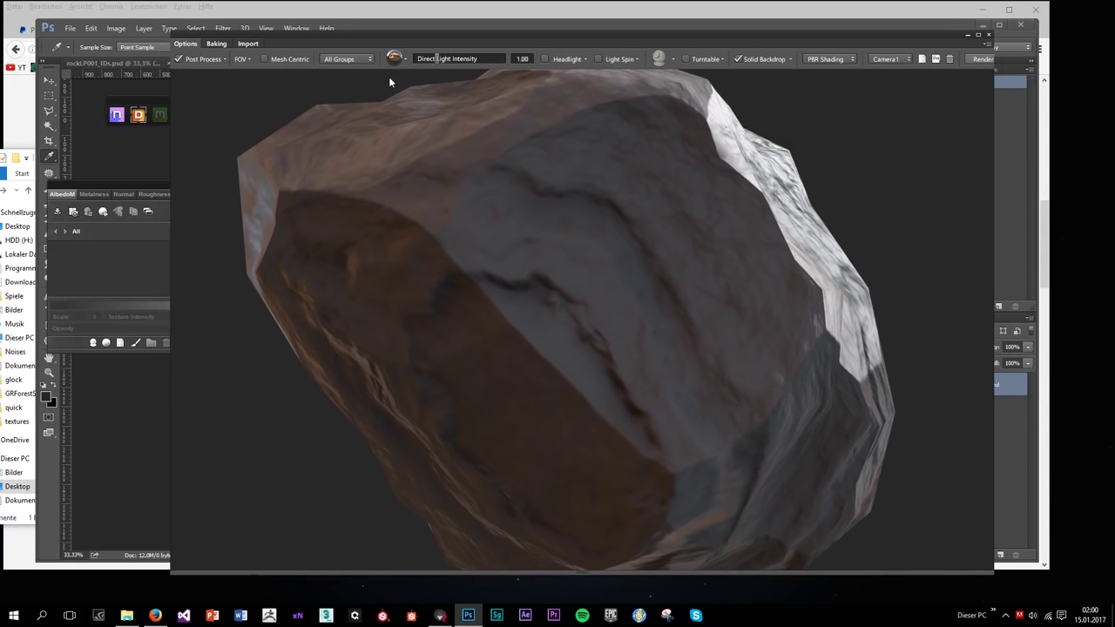
{"action": "scroll", "coordinate": [662, 303], "scroll_direction": "down", "scroll_amount": 5}
{"action": "left_click_drag", "start_coordinate": [662, 303], "coordinate": [611, 318]}
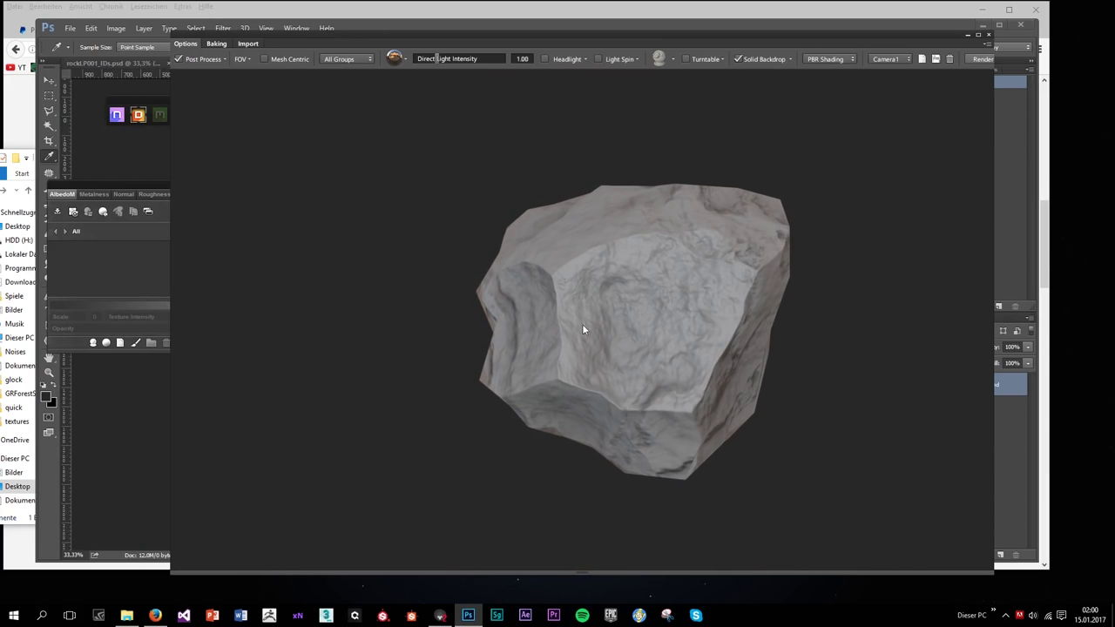
Darken the preview's solid gray backdrop to a brightness of 0.07
{"action": "left_click", "coordinate": [790, 60]}
{"action": "left_click_drag", "start_coordinate": [742, 85], "coordinate": [740, 85]}
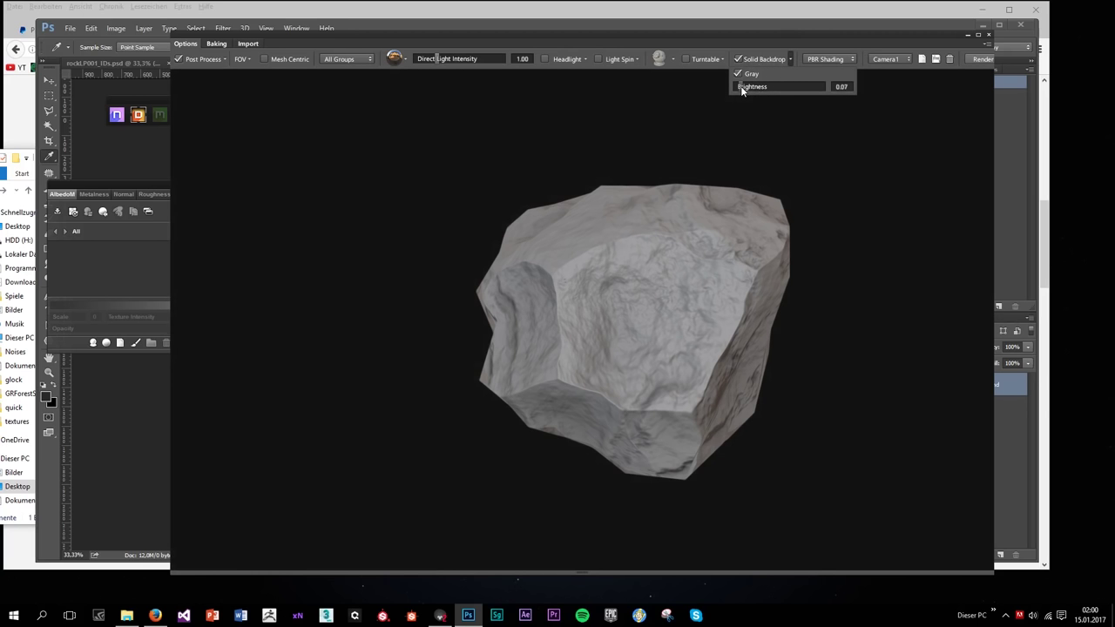
{"action": "left_click_drag", "start_coordinate": [648, 336], "coordinate": [558, 305]}
Try other lighting environments on the rock, including the one with the Unreal Engine logo
{"action": "left_click", "coordinate": [404, 59]}
{"action": "left_click", "coordinate": [425, 107]}
{"action": "left_click_drag", "start_coordinate": [505, 217], "coordinate": [655, 327]}
{"action": "left_click", "coordinate": [404, 60]}
{"action": "left_click", "coordinate": [522, 107]}
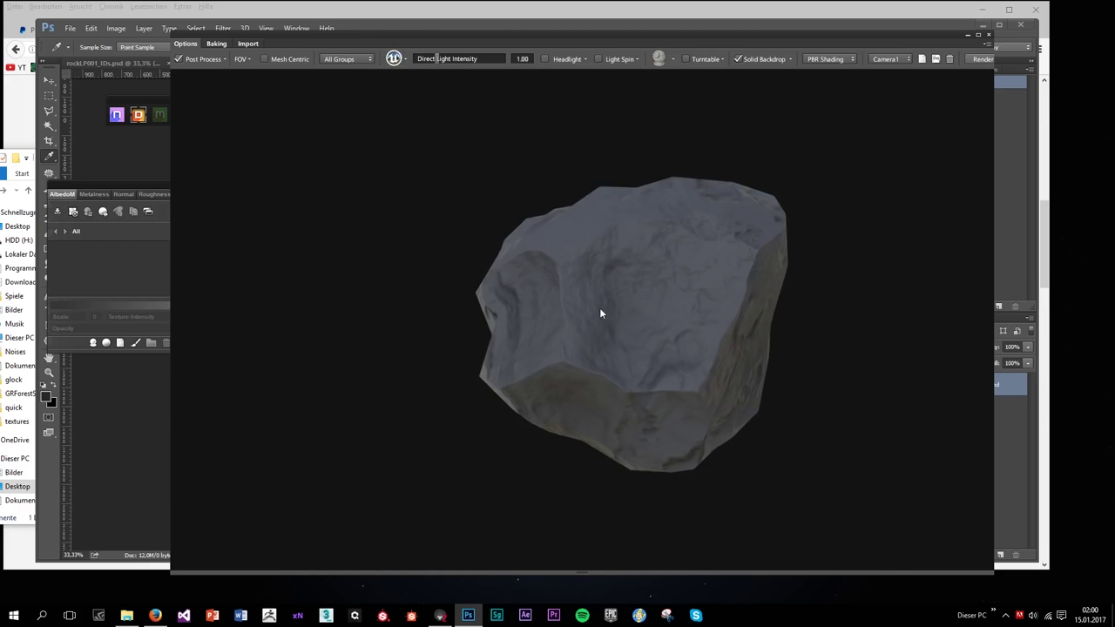
Raise the direct light intensity to 1.39 and switch the preview back to the original lighting environment
{"action": "left_click_drag", "start_coordinate": [438, 60], "coordinate": [446, 59]}
{"action": "left_click_drag", "start_coordinate": [601, 261], "coordinate": [631, 298]}
{"action": "left_click", "coordinate": [404, 60]}
{"action": "left_click", "coordinate": [392, 107]}
{"action": "left_click_drag", "start_coordinate": [462, 200], "coordinate": [291, 319]}
Arrange the DDO layer panel and the 3DO preview side by side, and turn the rock to another face
{"action": "left_click_drag", "start_coordinate": [126, 188], "coordinate": [97, 158]}
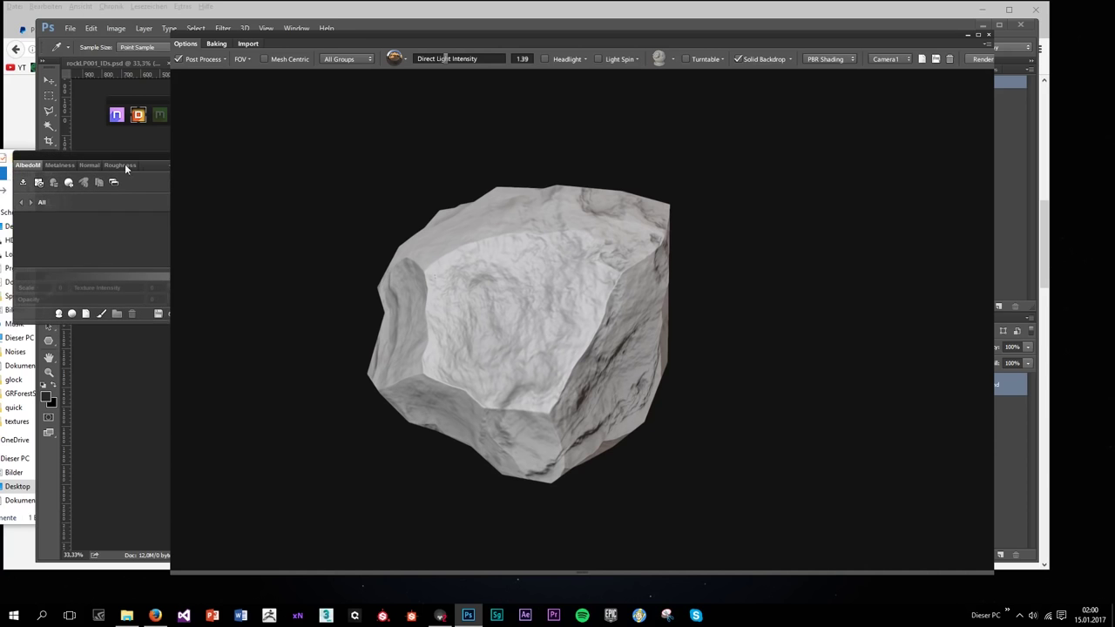
{"action": "left_click_drag", "start_coordinate": [412, 34], "coordinate": [456, 18]}
{"action": "left_click_drag", "start_coordinate": [641, 369], "coordinate": [67, 329]}
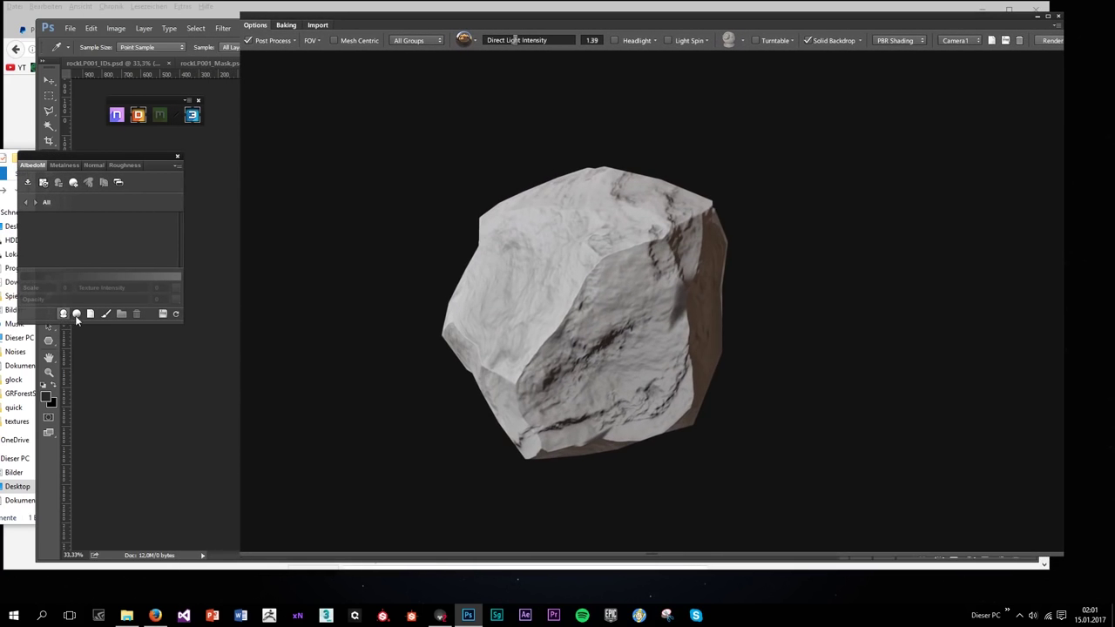
Search the DDO material library for "rock" and apply the Rock material to the whole model
{"action": "left_click", "coordinate": [76, 314]}
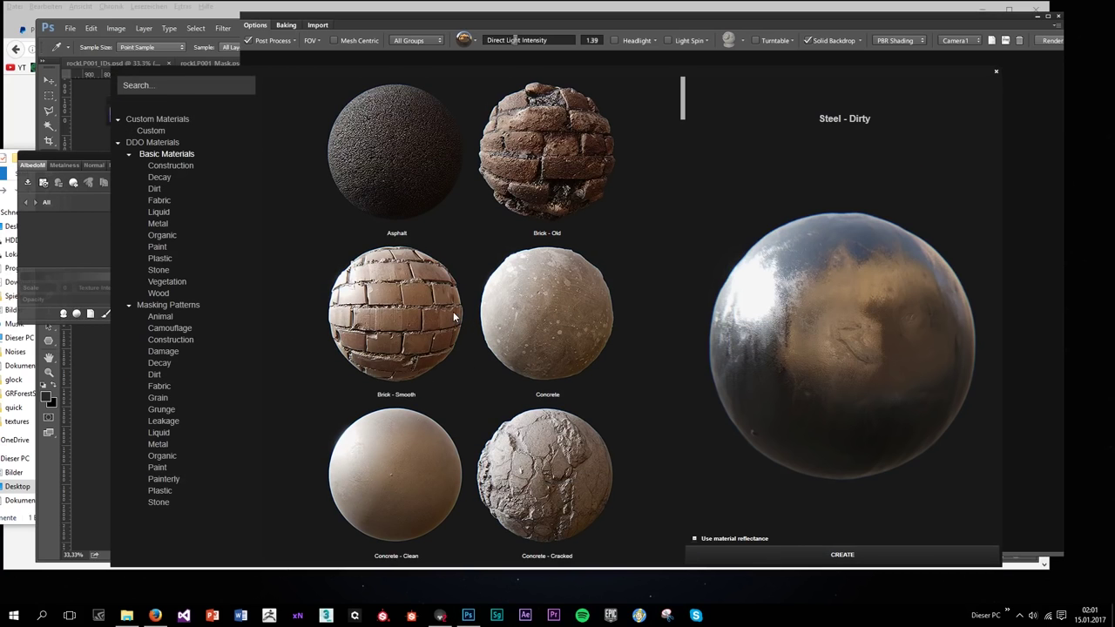
{"action": "scroll", "coordinate": [458, 340], "scroll_direction": "down", "scroll_amount": 3}
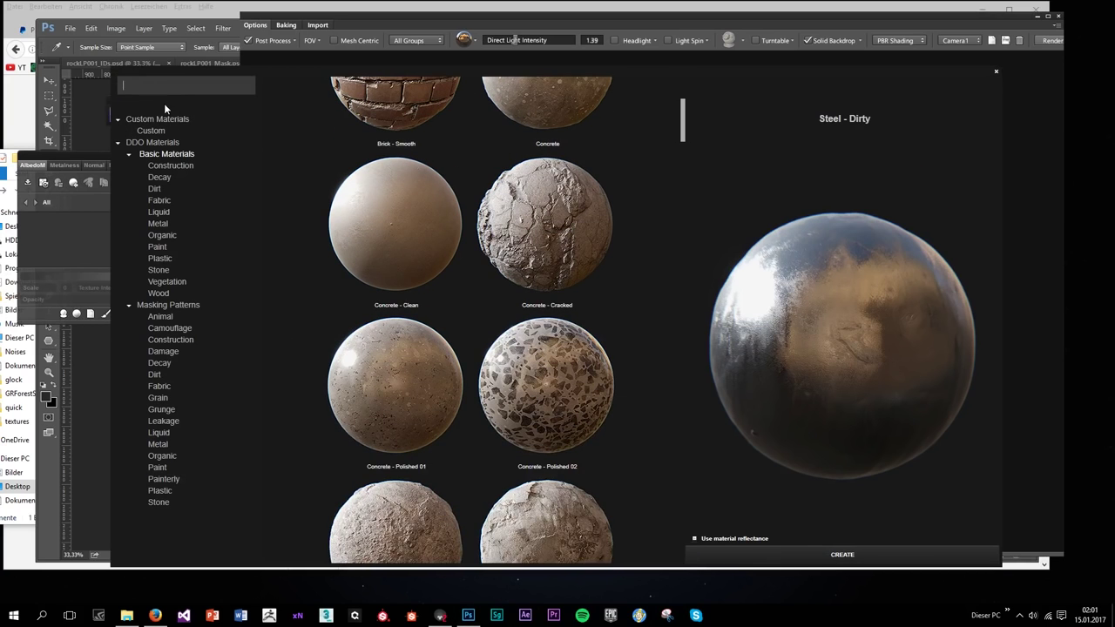
{"action": "type", "text": "rock"}
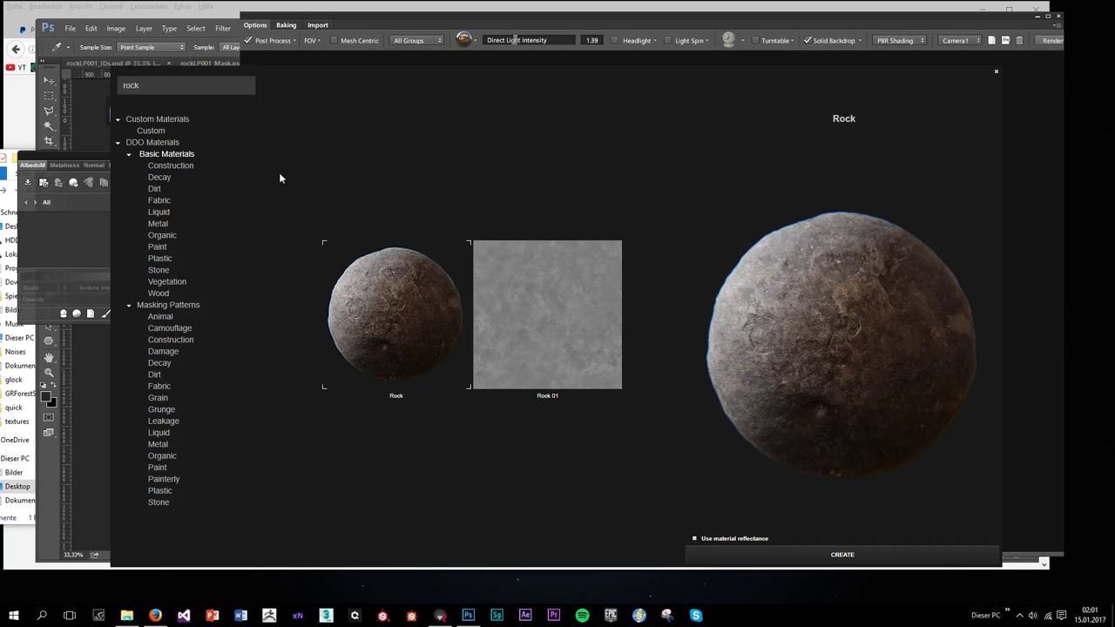
{"action": "double_click", "coordinate": [364, 316]}
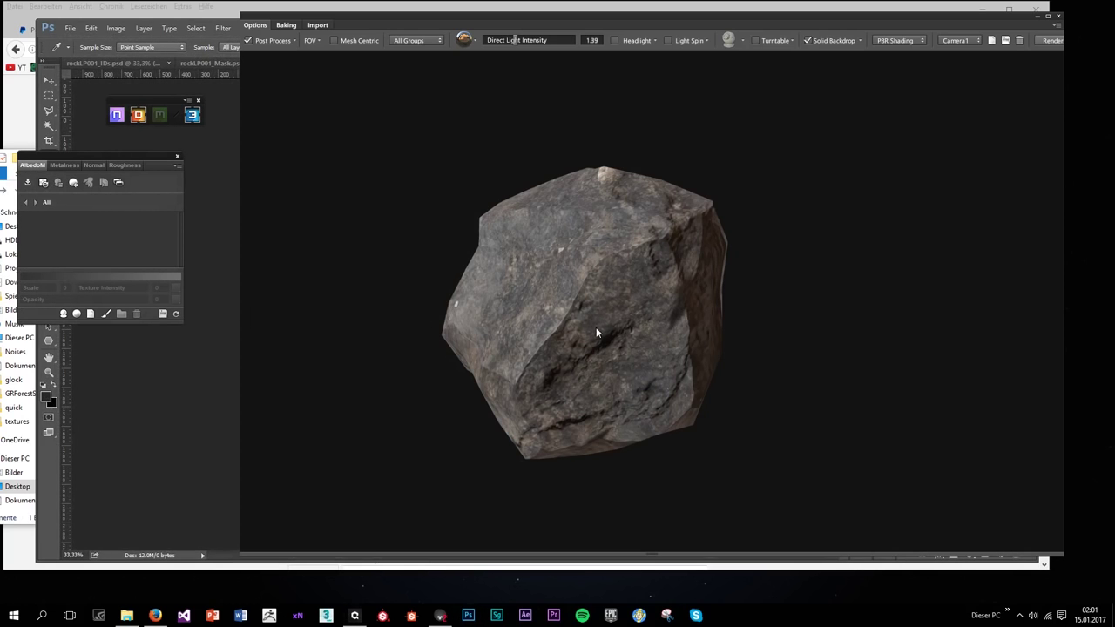
{"action": "left_click_drag", "start_coordinate": [531, 325], "coordinate": [193, 194]}
{"action": "left_click_drag", "start_coordinate": [675, 291], "coordinate": [136, 197]}
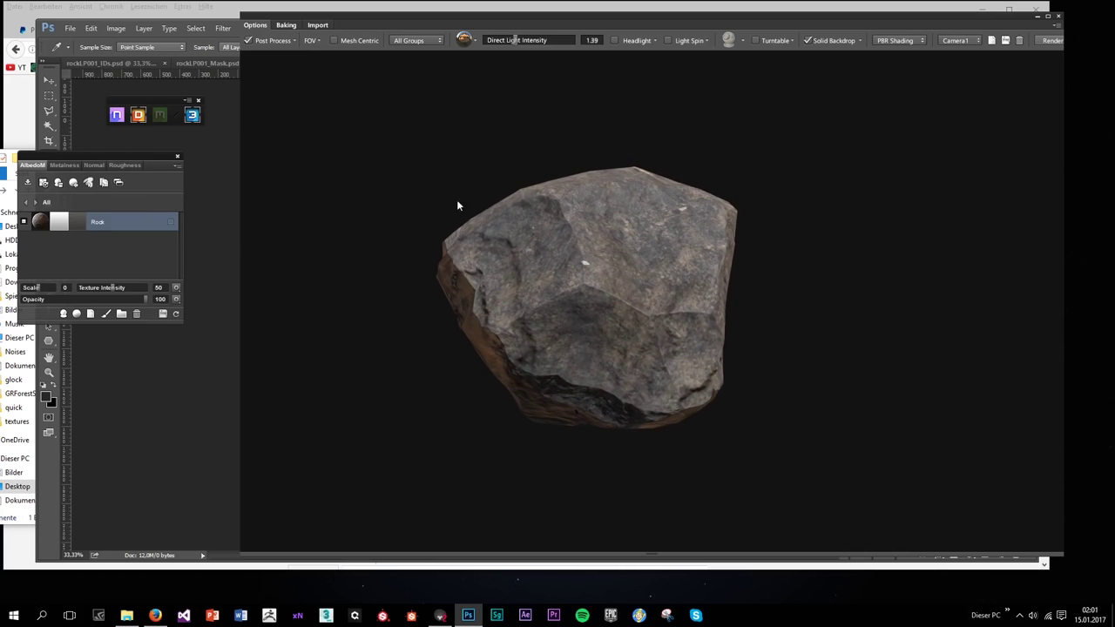
Preview only the normal map on the model and set the Rock layer's normal texture intensity to 22
{"action": "key", "text": "2"}
{"action": "key", "text": "3"}
{"action": "key", "text": "4"}
{"action": "key", "text": "5"}
{"action": "left_click_drag", "start_coordinate": [593, 281], "coordinate": [641, 281]}
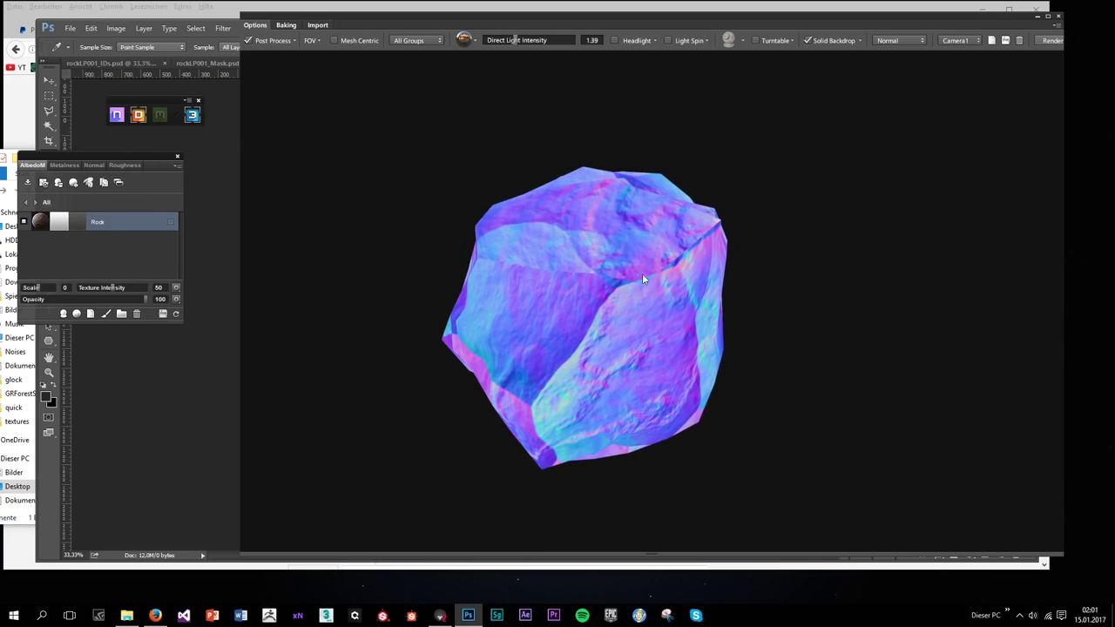
{"action": "scroll", "coordinate": [611, 295], "scroll_direction": "up", "scroll_amount": 3}
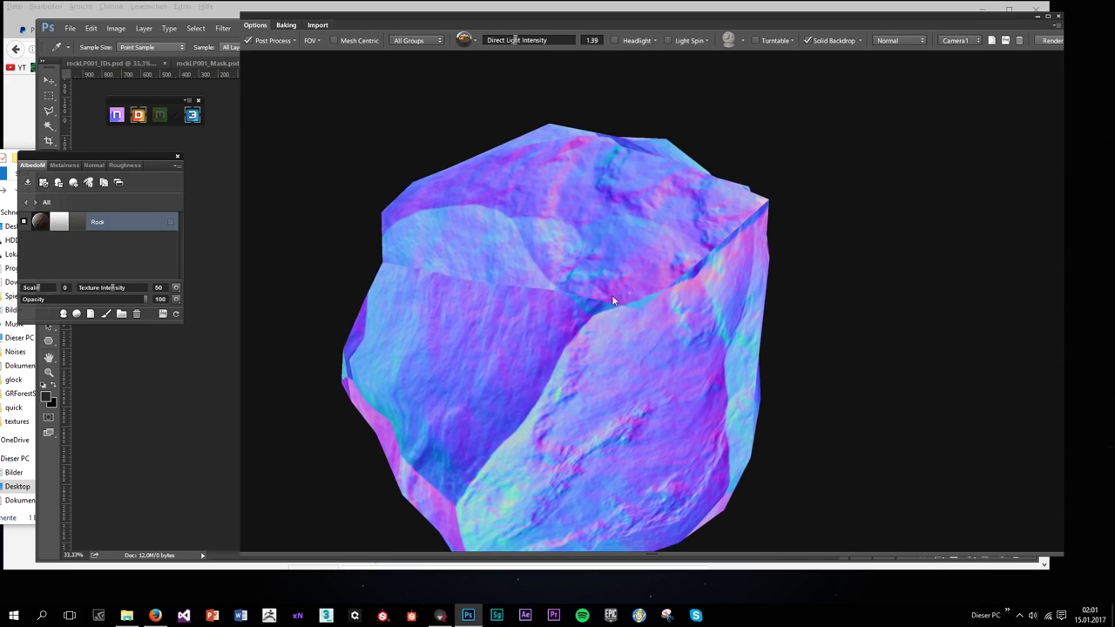
{"action": "left_click", "coordinate": [93, 165]}
{"action": "left_click", "coordinate": [85, 289]}
{"action": "left_click", "coordinate": [494, 296]}
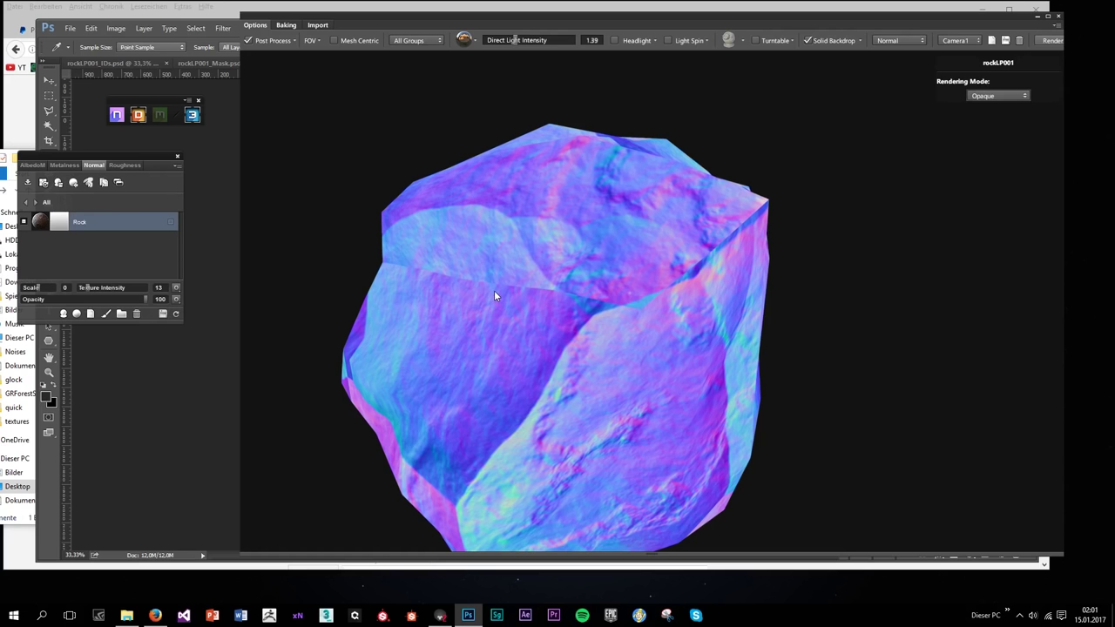
{"action": "left_click_drag", "start_coordinate": [490, 373], "coordinate": [426, 357]}
{"action": "left_click", "coordinate": [94, 289]}
Compare the rock's shaded look with its normal and ambient occlusion maps from several sides
{"action": "key", "text": "c"}
{"action": "key", "text": "c"}
{"action": "mouse_move", "coordinate": [653, 401]}
{"action": "left_mouse_down"}
{"action": "mouse_move", "coordinate": [533, 356]}
{"action": "mouse_move", "coordinate": [587, 344]}
{"action": "mouse_move", "coordinate": [575, 340]}
{"action": "left_mouse_up"}
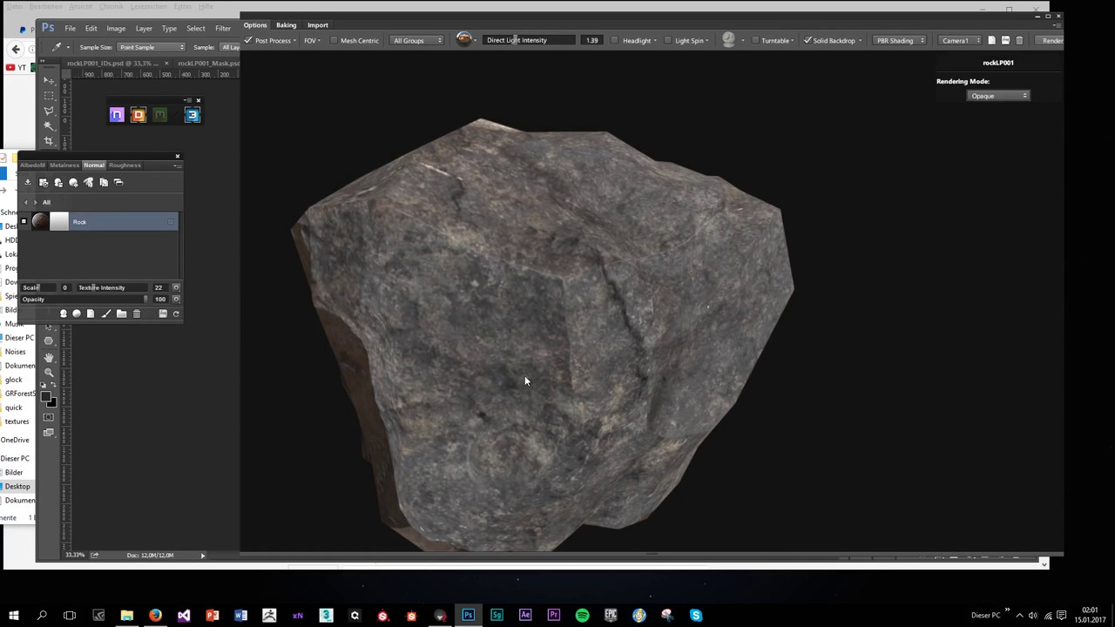
{"action": "left_click_drag", "start_coordinate": [489, 364], "coordinate": [572, 305]}
{"action": "key", "text": "c"}
{"action": "key", "text": "c"}
{"action": "key", "text": "c"}
{"action": "key", "text": "c"}
{"action": "key", "text": "c"}
{"action": "left_click_drag", "start_coordinate": [619, 310], "coordinate": [573, 309]}
{"action": "key", "text": "c"}
{"action": "key", "text": "c"}
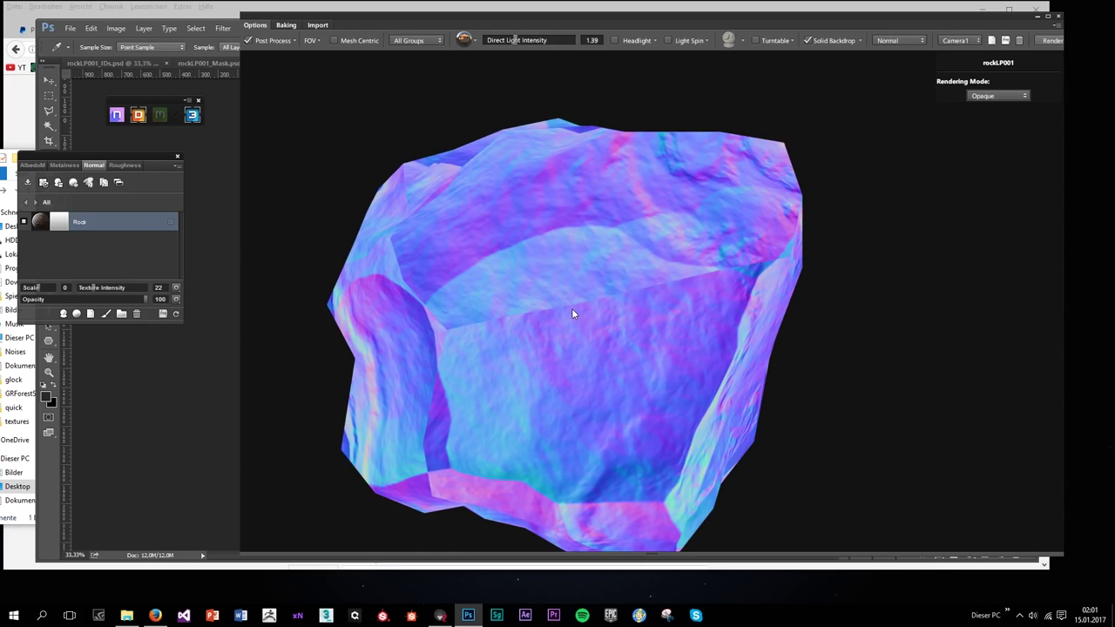
{"action": "key", "text": "ctrl+7"}
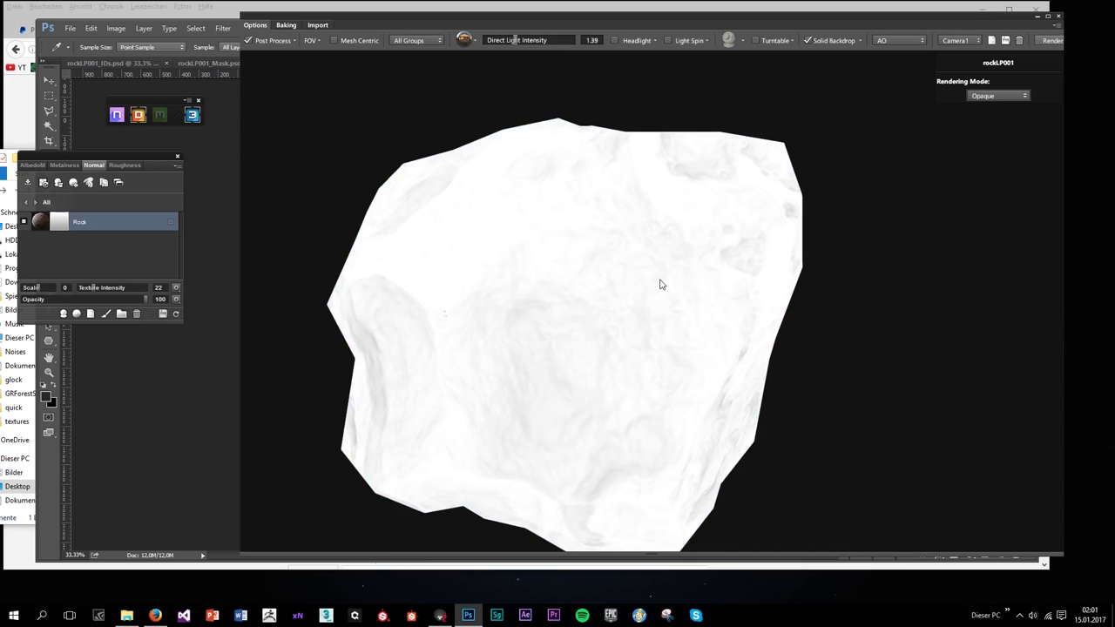
{"action": "key", "text": "c"}
{"action": "mouse_move", "coordinate": [699, 280]}
{"action": "left_mouse_down"}
{"action": "mouse_move", "coordinate": [478, 304]}
{"action": "mouse_move", "coordinate": [600, 274]}
{"action": "mouse_move", "coordinate": [662, 385]}
{"action": "mouse_move", "coordinate": [660, 311]}
{"action": "mouse_move", "coordinate": [703, 301]}
{"action": "mouse_move", "coordinate": [423, 338]}
{"action": "mouse_move", "coordinate": [597, 309]}
{"action": "mouse_move", "coordinate": [468, 324]}
{"action": "mouse_move", "coordinate": [562, 309]}
{"action": "mouse_move", "coordinate": [545, 311]}
{"action": "mouse_move", "coordinate": [610, 362]}
{"action": "left_mouse_up"}
{"action": "scroll", "coordinate": [703, 297], "scroll_direction": "down", "scroll_amount": 5}
Switch to Firefox and study the reference photos Rocks_Hero.jpg and rock-03.jpg for the rock's coloring
{"action": "left_click", "coordinate": [155, 615]}
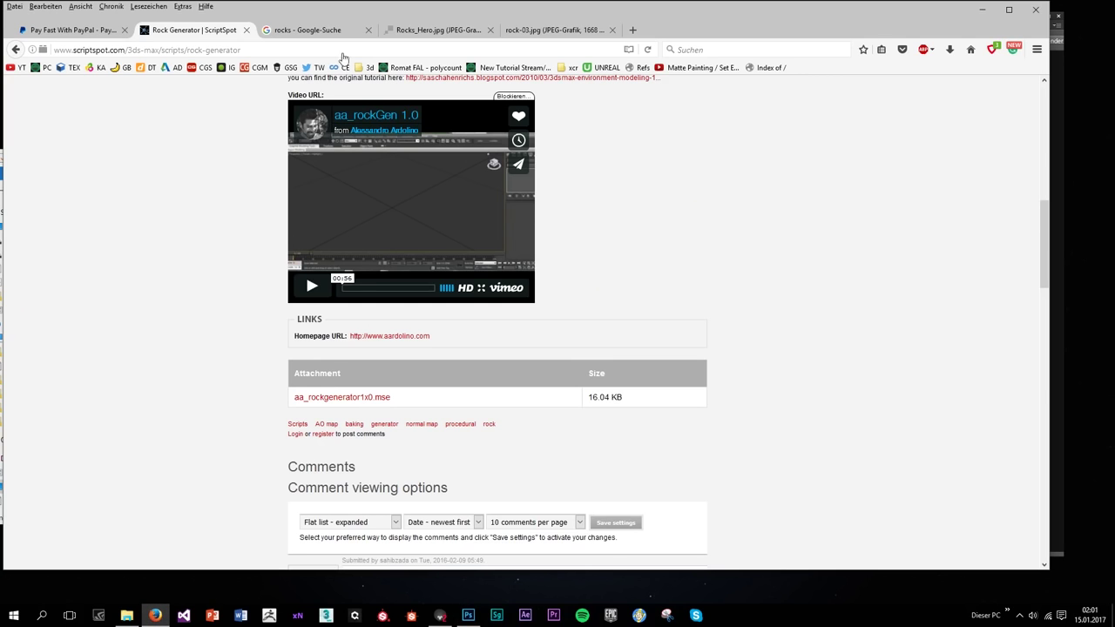
{"action": "left_click", "coordinate": [309, 30]}
{"action": "left_click", "coordinate": [435, 30]}
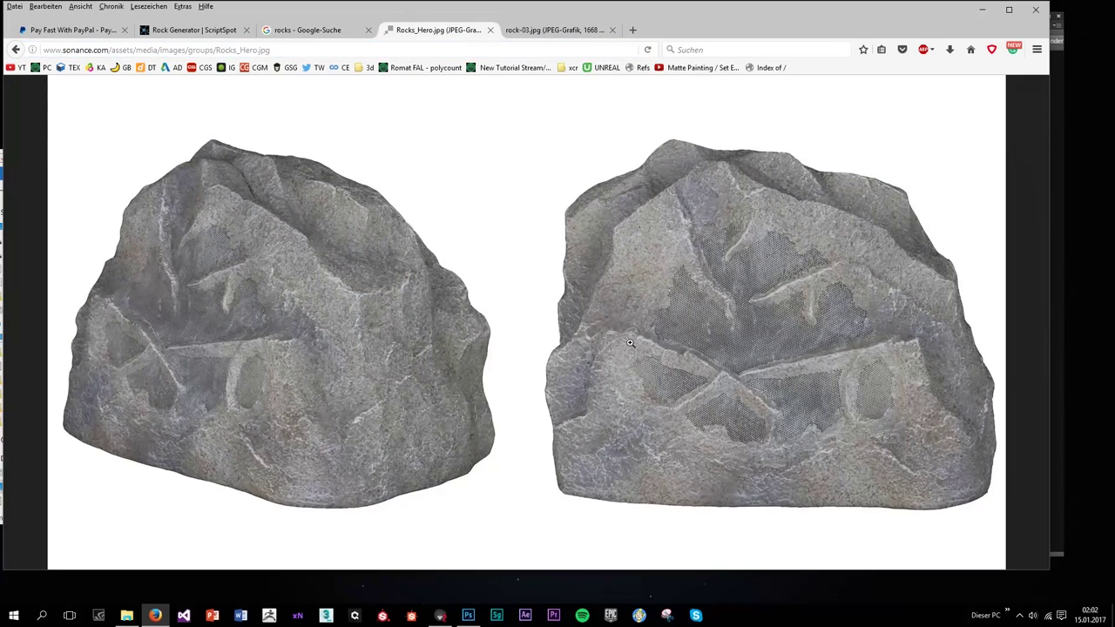
{"action": "left_click", "coordinate": [555, 30]}
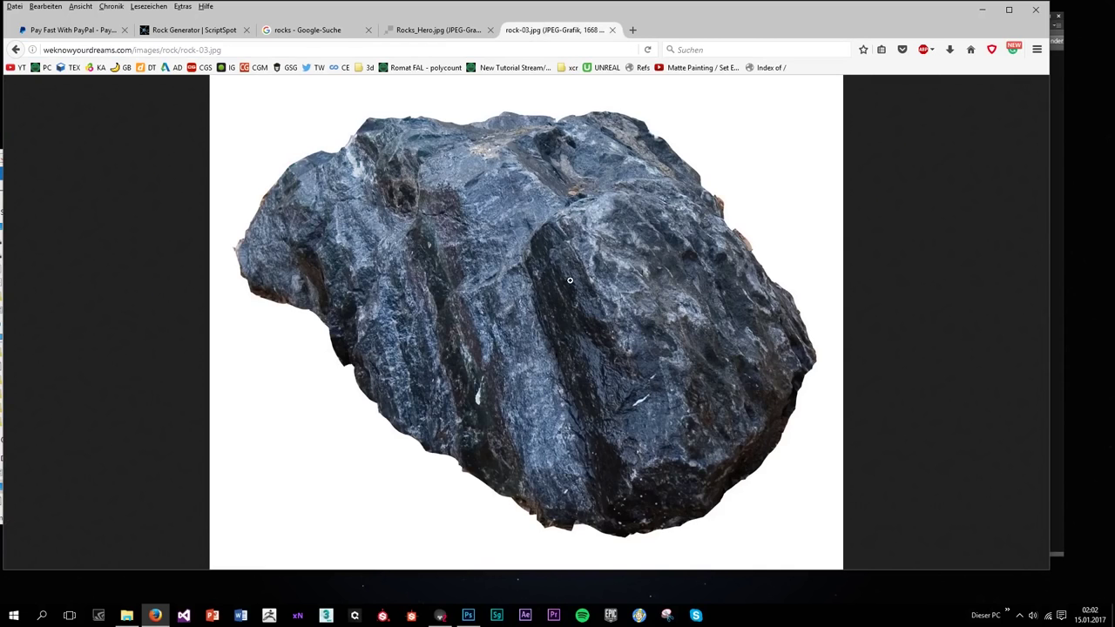
{"action": "left_click", "coordinate": [435, 30]}
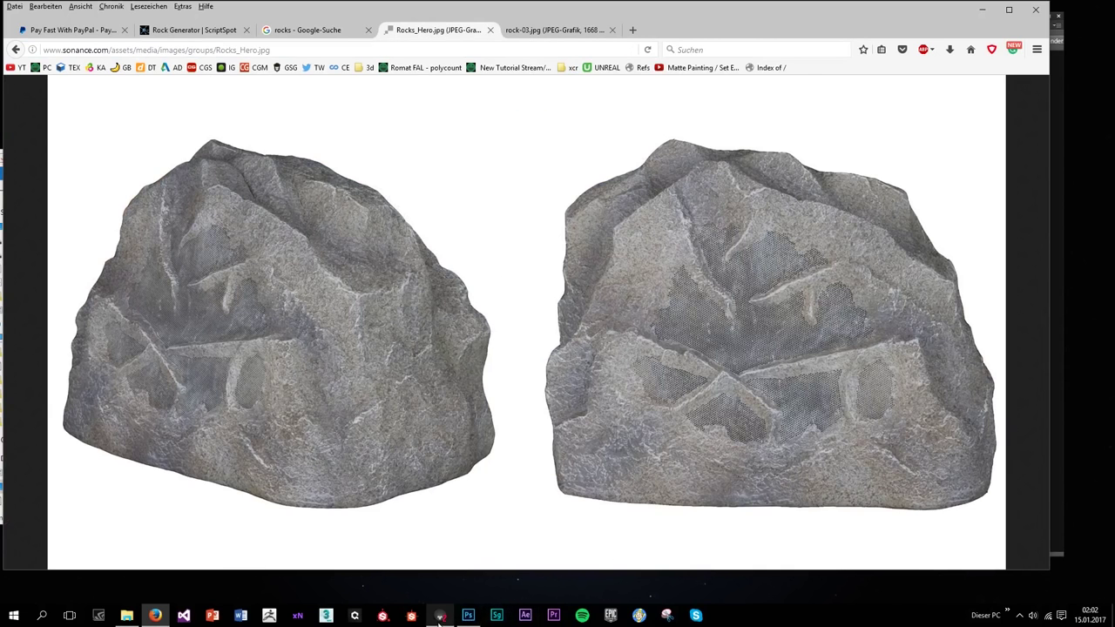
Return to Photoshop and tint the Rock layer's albedo a dark blue-gray
{"action": "left_click", "coordinate": [468, 615]}
{"action": "left_click_drag", "start_coordinate": [660, 292], "coordinate": [610, 298]}
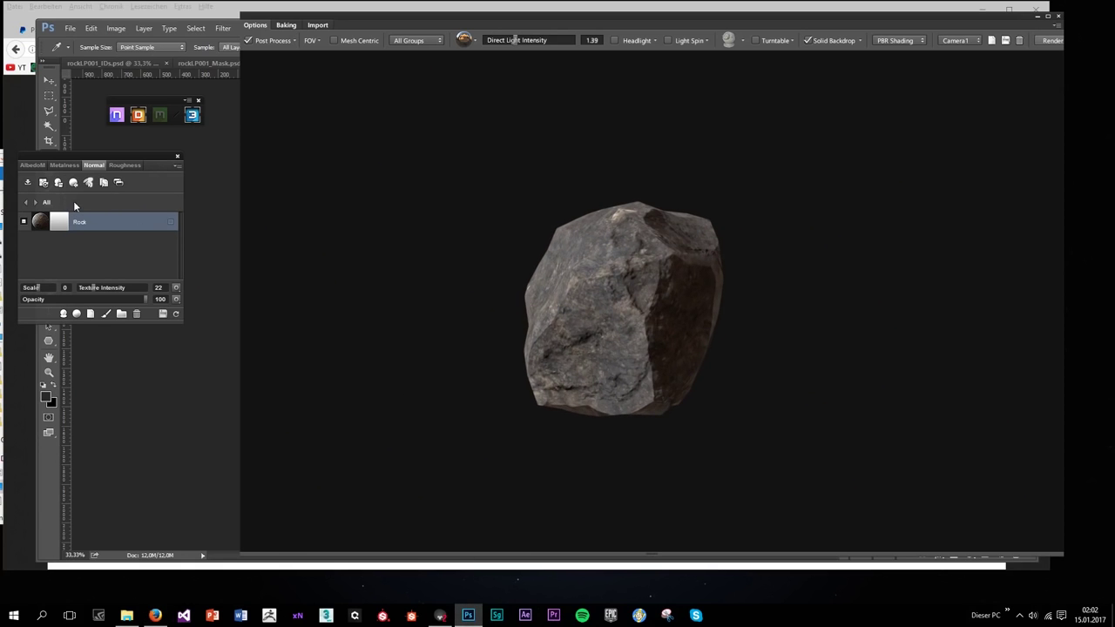
{"action": "left_click", "coordinate": [32, 165]}
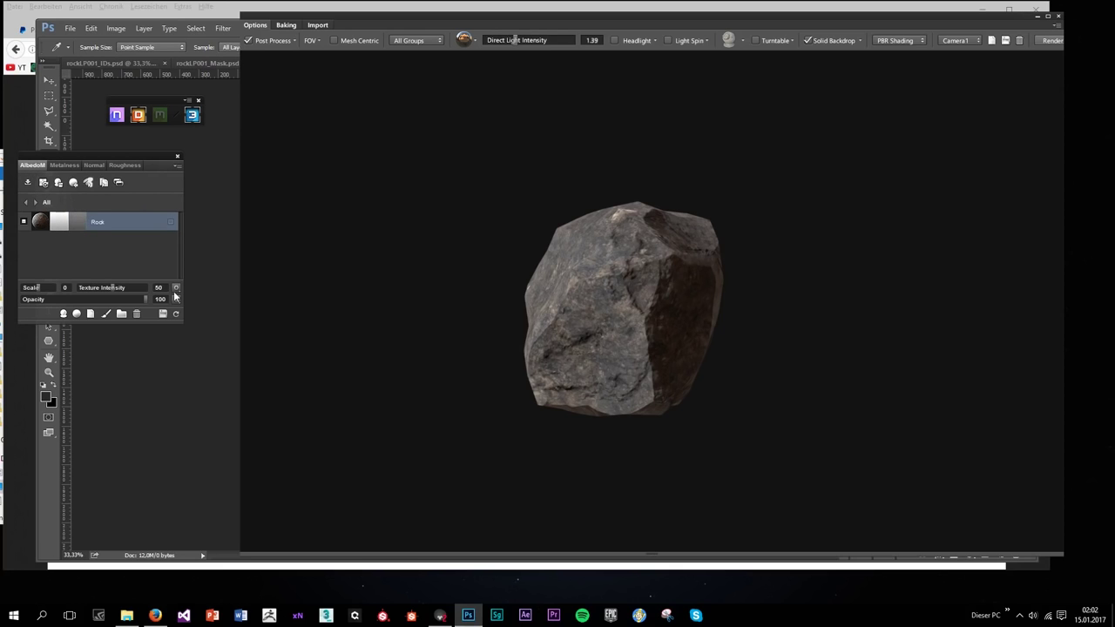
{"action": "left_click", "coordinate": [77, 222]}
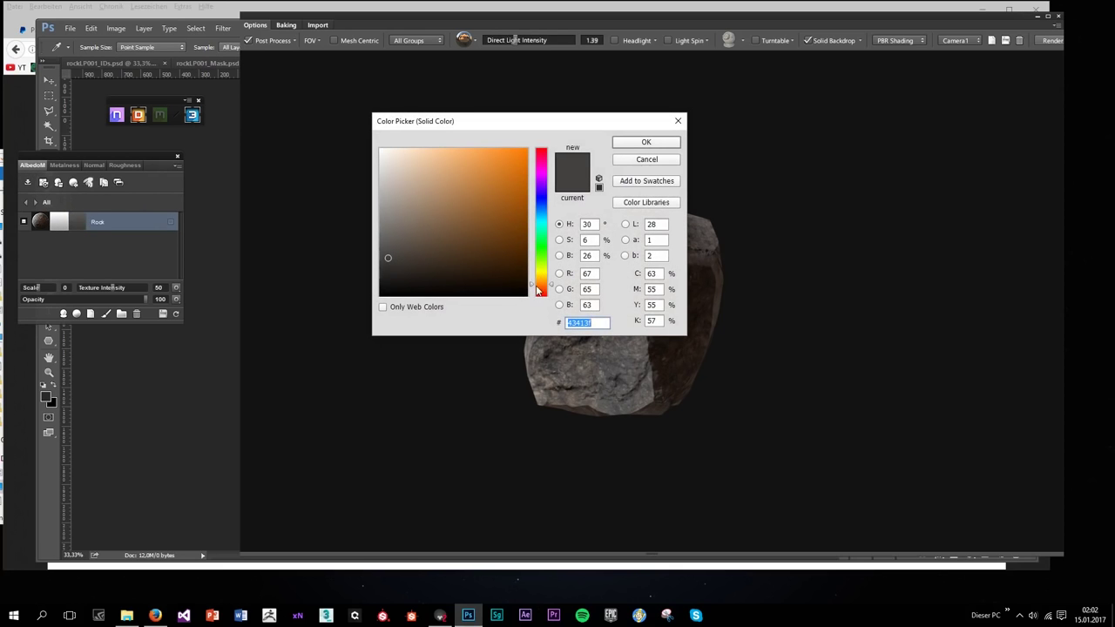
{"action": "mouse_move", "coordinate": [418, 259]}
{"action": "left_mouse_down"}
{"action": "mouse_move", "coordinate": [406, 245]}
{"action": "mouse_move", "coordinate": [391, 242]}
{"action": "mouse_move", "coordinate": [391, 251]}
{"action": "left_mouse_up"}
{"action": "left_click_drag", "start_coordinate": [538, 218], "coordinate": [535, 219]}
{"action": "left_click_drag", "start_coordinate": [432, 250], "coordinate": [393, 261]}
{"action": "left_click", "coordinate": [646, 145]}
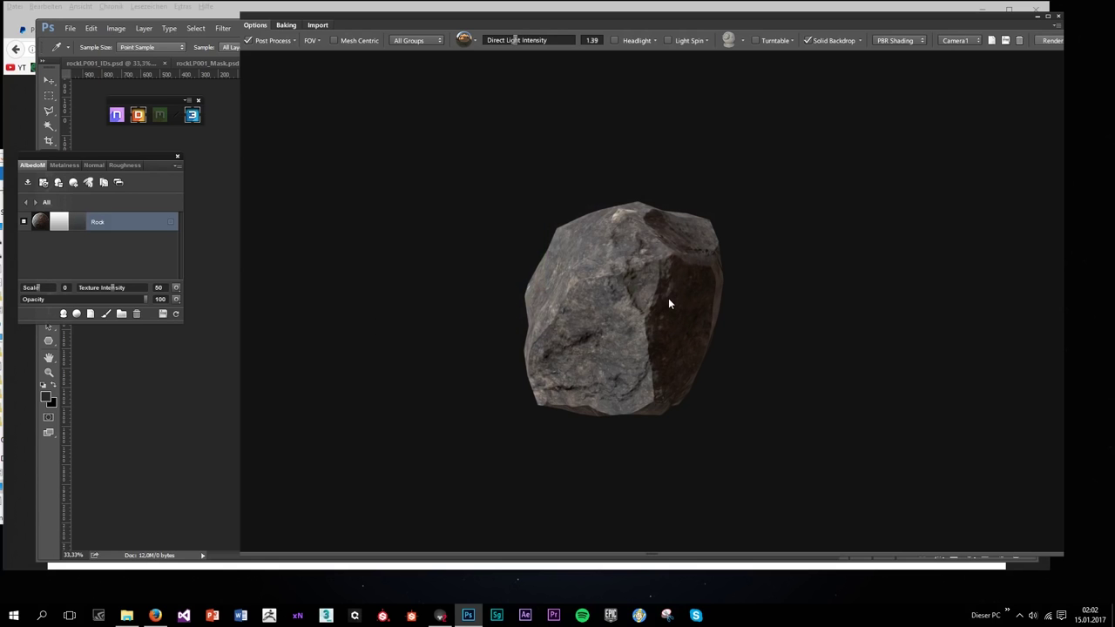
{"action": "mouse_move", "coordinate": [562, 340]}
{"action": "left_mouse_down"}
{"action": "mouse_move", "coordinate": [669, 342]}
{"action": "mouse_move", "coordinate": [629, 307]}
{"action": "mouse_move", "coordinate": [810, 347]}
{"action": "mouse_move", "coordinate": [560, 318]}
{"action": "left_mouse_up"}
{"action": "left_click_drag", "start_coordinate": [584, 303], "coordinate": [682, 383], "text": "shift"}
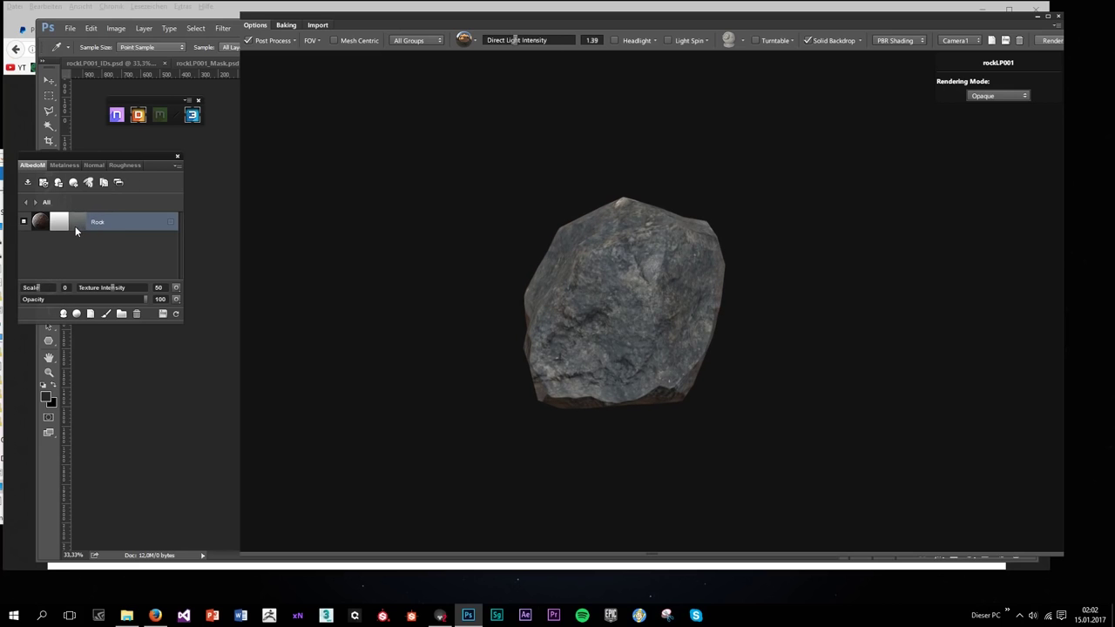
Recolor the Rock layer's albedo to the tan shade #7b7561 and check it on the model
{"action": "double_click", "coordinate": [75, 223]}
{"action": "left_click_drag", "start_coordinate": [538, 286], "coordinate": [538, 278]}
{"action": "mouse_move", "coordinate": [436, 276]}
{"action": "left_mouse_down"}
{"action": "mouse_move", "coordinate": [403, 254]}
{"action": "mouse_move", "coordinate": [410, 225]}
{"action": "left_mouse_up"}
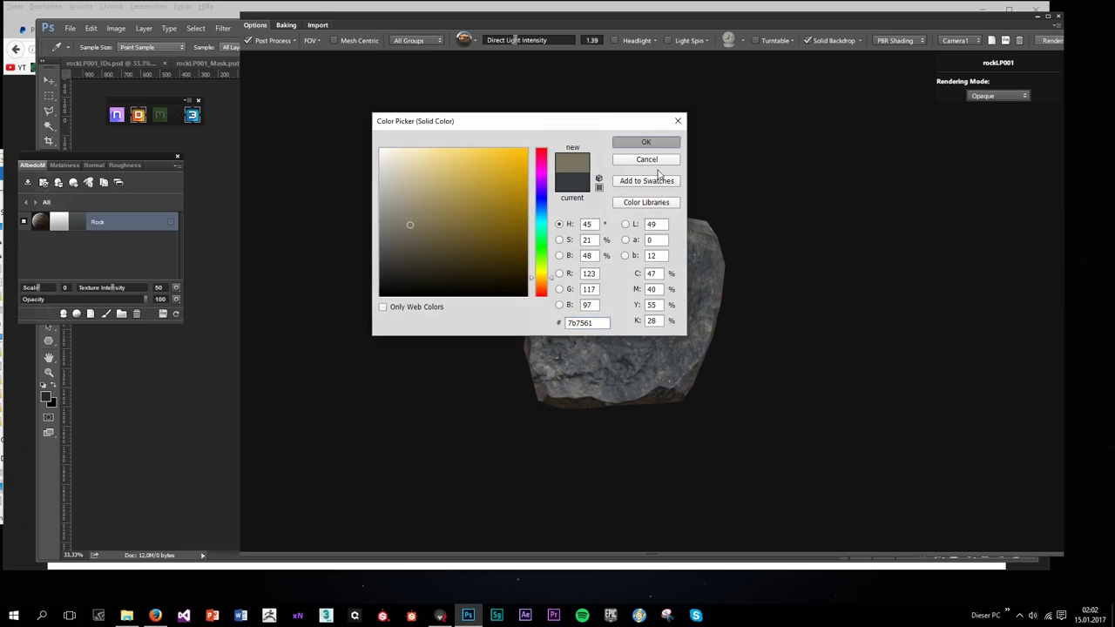
{"action": "left_click", "coordinate": [645, 142]}
{"action": "mouse_move", "coordinate": [628, 310]}
{"action": "left_mouse_down"}
{"action": "mouse_move", "coordinate": [791, 278]}
{"action": "mouse_move", "coordinate": [640, 304]}
{"action": "mouse_move", "coordinate": [635, 321]}
{"action": "mouse_move", "coordinate": [814, 311]}
{"action": "mouse_move", "coordinate": [776, 311]}
{"action": "mouse_move", "coordinate": [676, 376]}
{"action": "mouse_move", "coordinate": [754, 375]}
{"action": "mouse_move", "coordinate": [580, 352]}
{"action": "mouse_move", "coordinate": [655, 343]}
{"action": "left_mouse_up"}
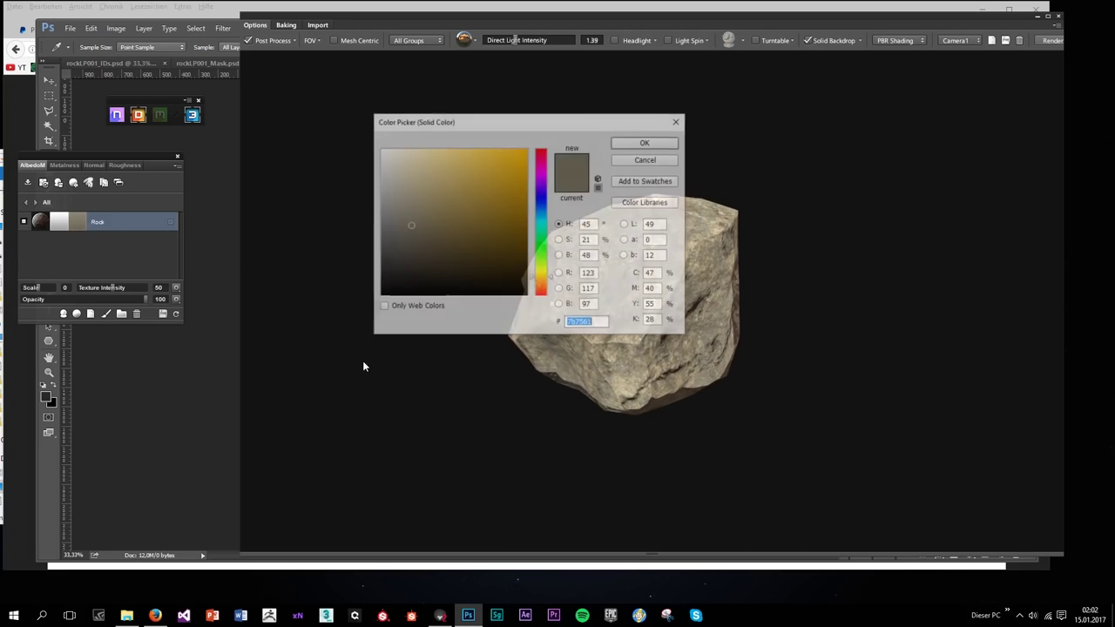
Change the Rock layer's albedo to the dark teal-gray #434f50 and inspect another side of the rock
{"action": "left_click_drag", "start_coordinate": [395, 269], "coordinate": [405, 247]}
{"action": "left_click", "coordinate": [539, 220]}
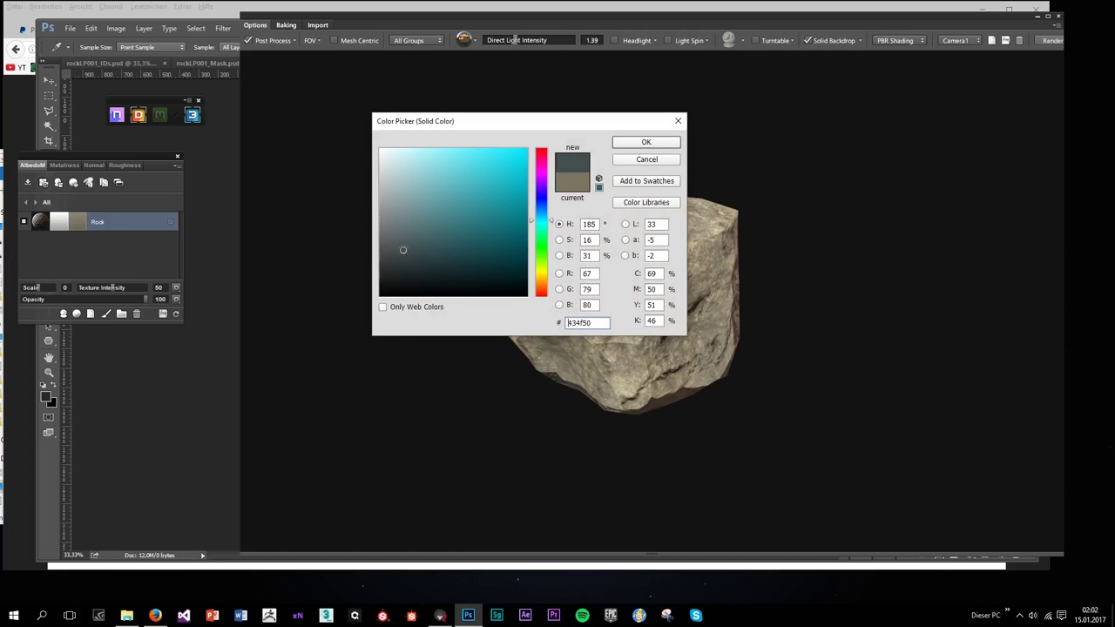
{"action": "left_click", "coordinate": [657, 143]}
{"action": "left_click_drag", "start_coordinate": [793, 250], "coordinate": [675, 278]}
Desaturate and darken the Rock layer's albedo color to hue 185, saturation 10% and brightness 29%
{"action": "left_click", "coordinate": [80, 222]}
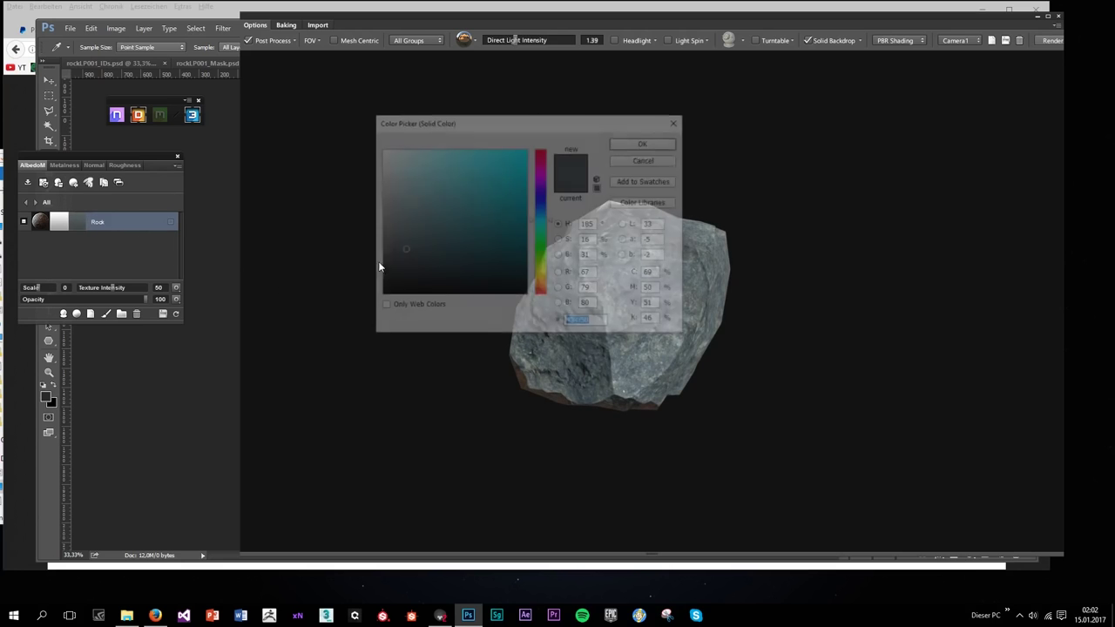
{"action": "left_click_drag", "start_coordinate": [389, 267], "coordinate": [386, 260]}
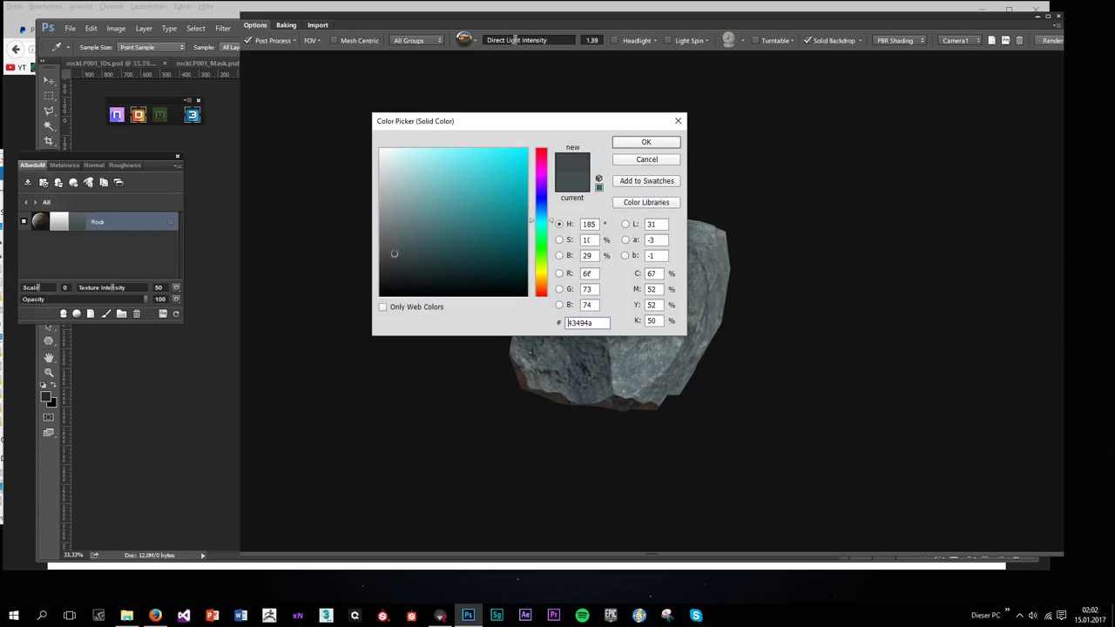
{"action": "left_click", "coordinate": [645, 142]}
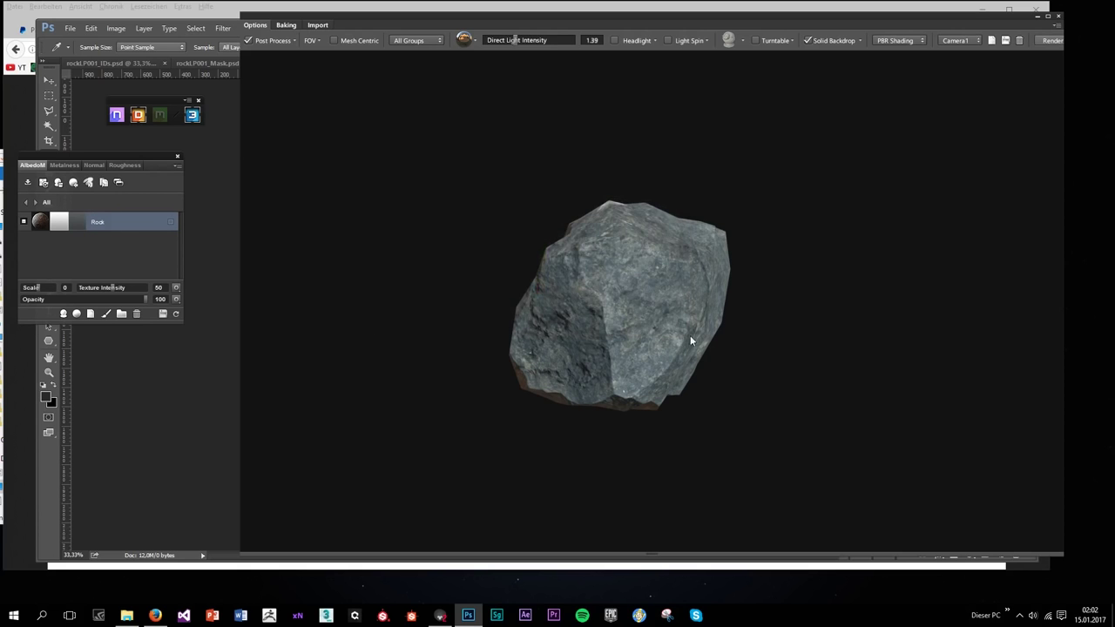
{"action": "left_click_drag", "start_coordinate": [616, 321], "coordinate": [749, 353]}
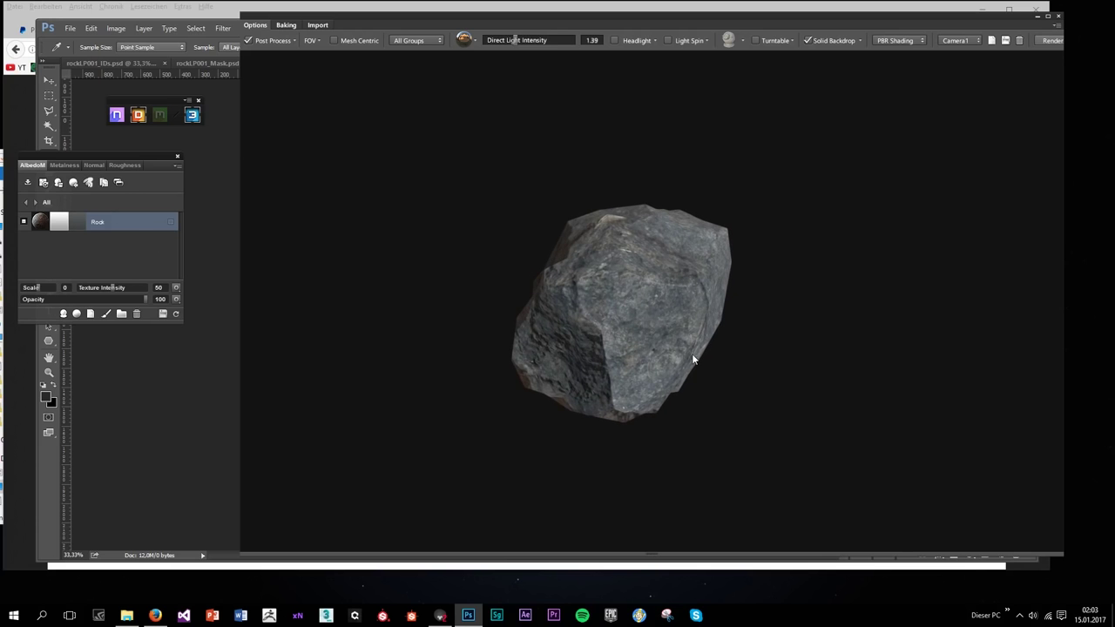
Duplicate the Rock layer in the albedo layer stack
{"action": "left_click_drag", "start_coordinate": [681, 359], "coordinate": [640, 267]}
{"action": "scroll", "coordinate": [666, 228], "scroll_direction": "up", "scroll_amount": 3}
{"action": "left_click_drag", "start_coordinate": [715, 259], "coordinate": [540, 244]}
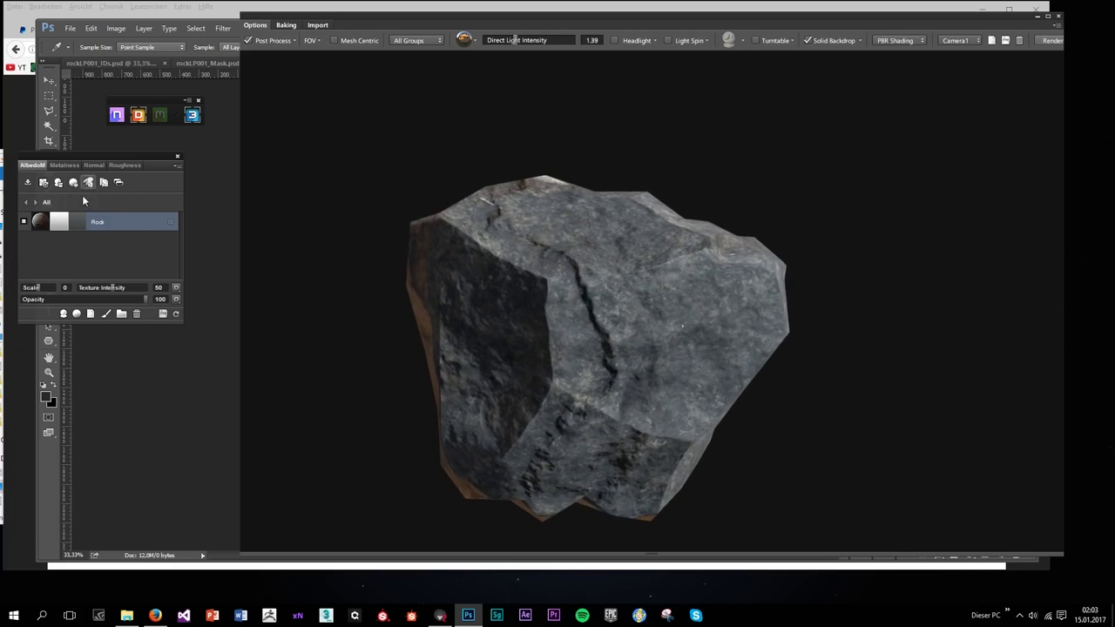
{"action": "right_click", "coordinate": [99, 227]}
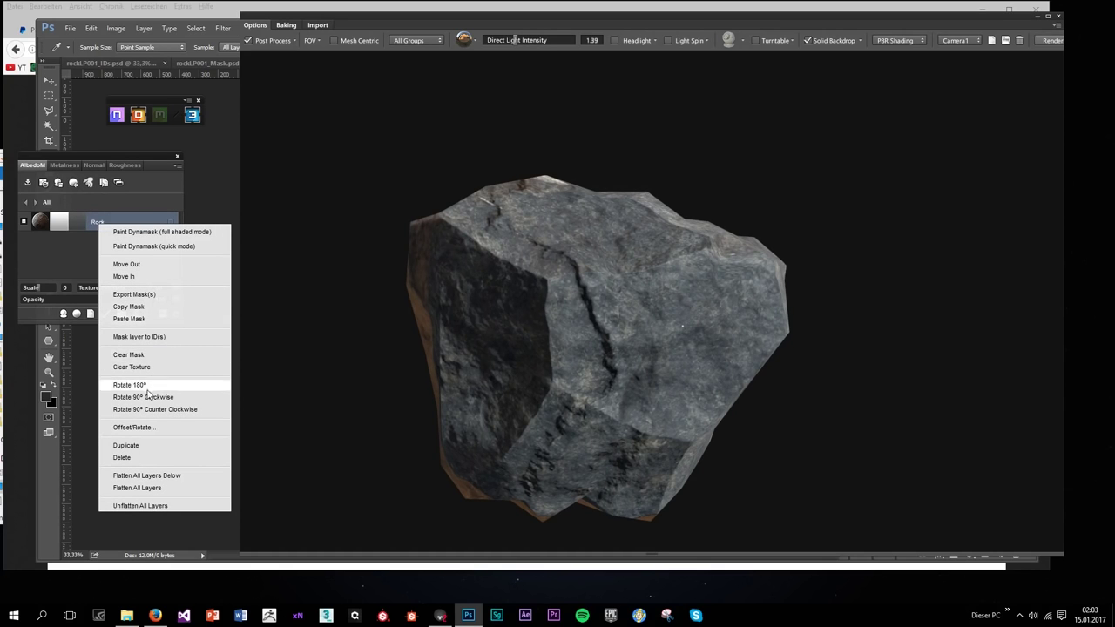
{"action": "left_click", "coordinate": [126, 445]}
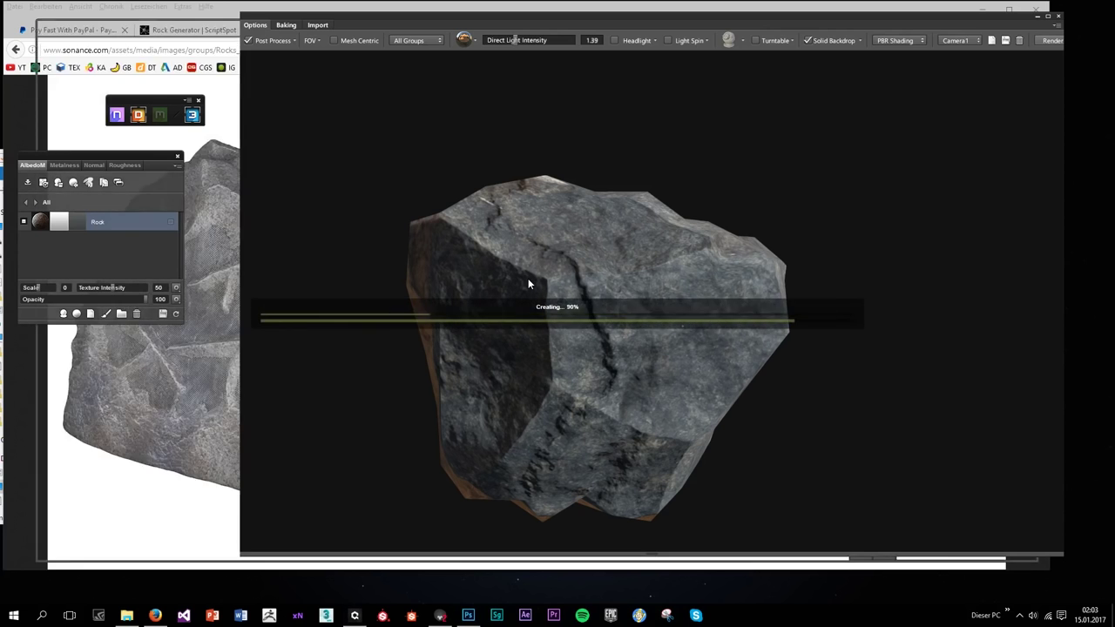
Turn the rock to another side and open the upper Rock layer's albedo color for editing
{"action": "left_click_drag", "start_coordinate": [565, 135], "coordinate": [198, 240]}
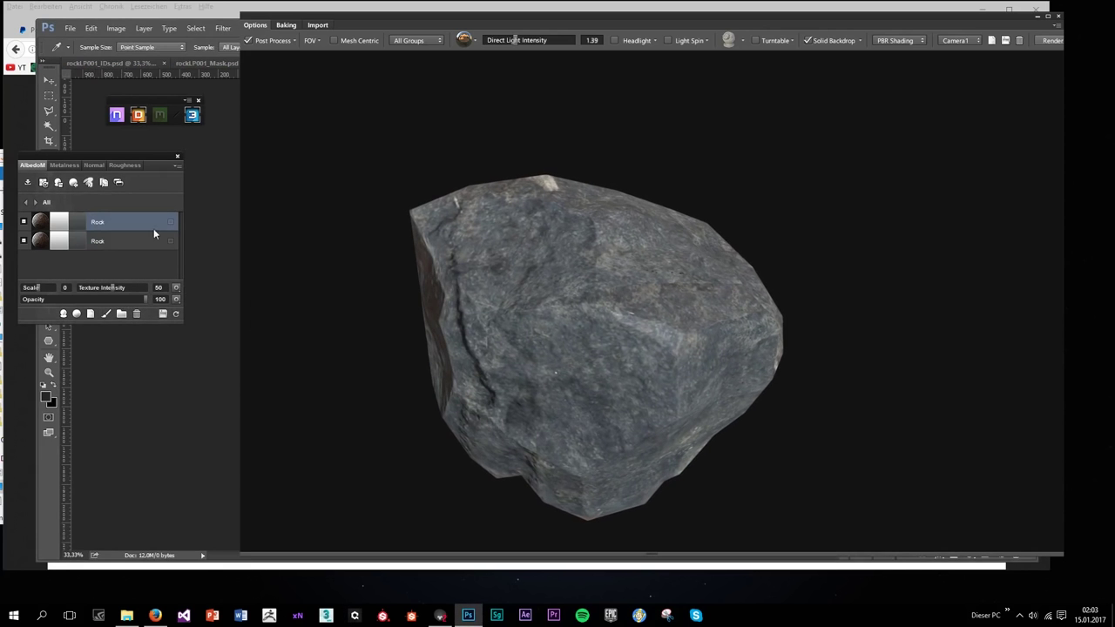
{"action": "left_click", "coordinate": [75, 226]}
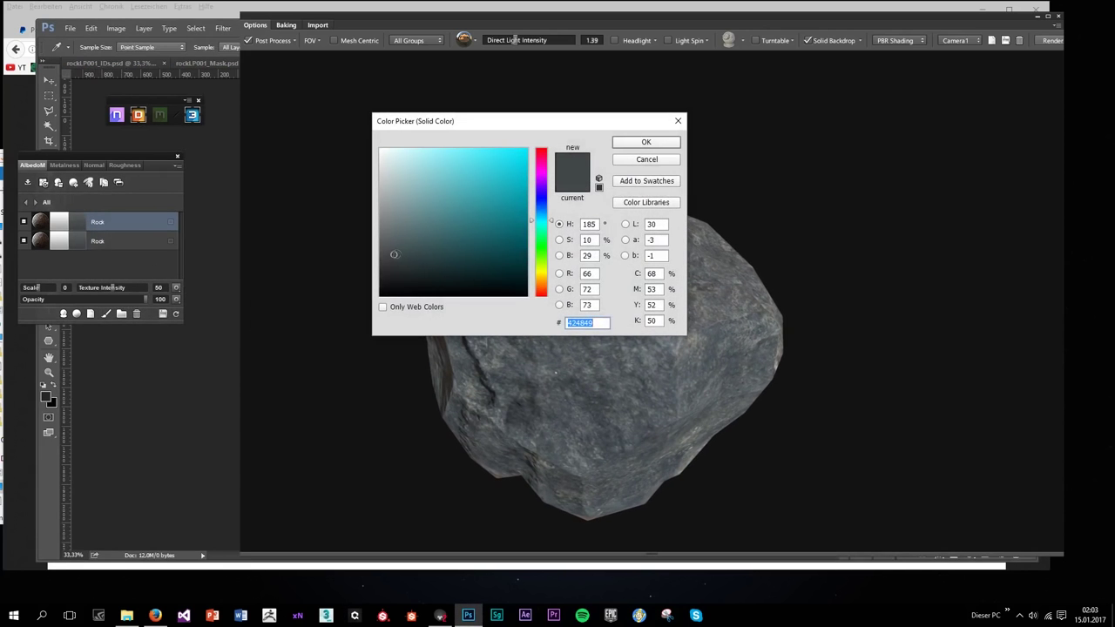